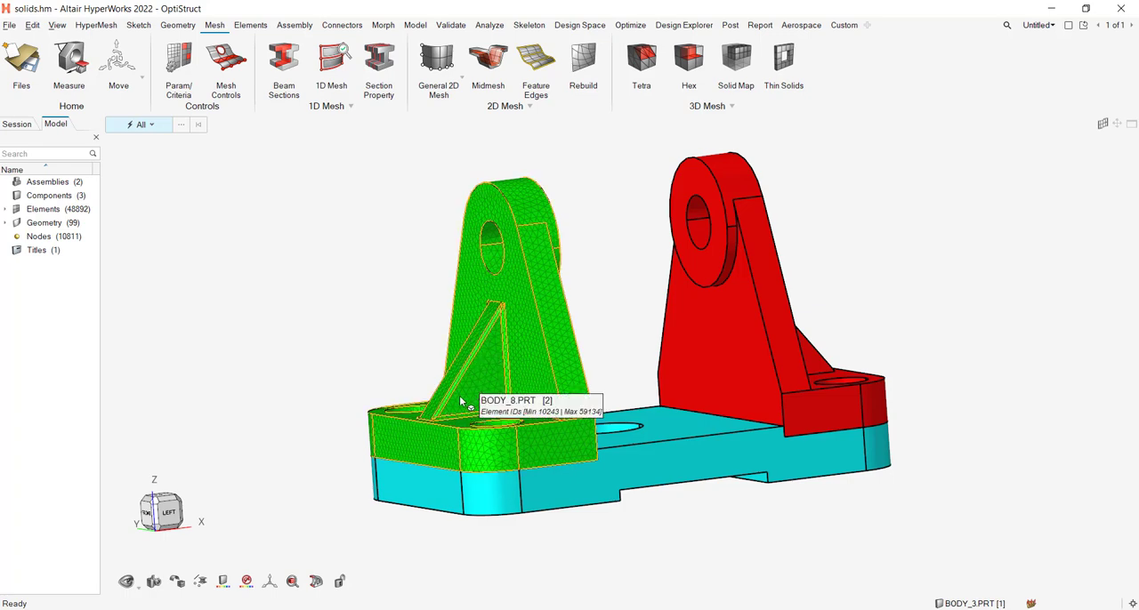
pyautogui.scroll(2, 453, 309)
pyautogui.scroll(2, 458, 320)
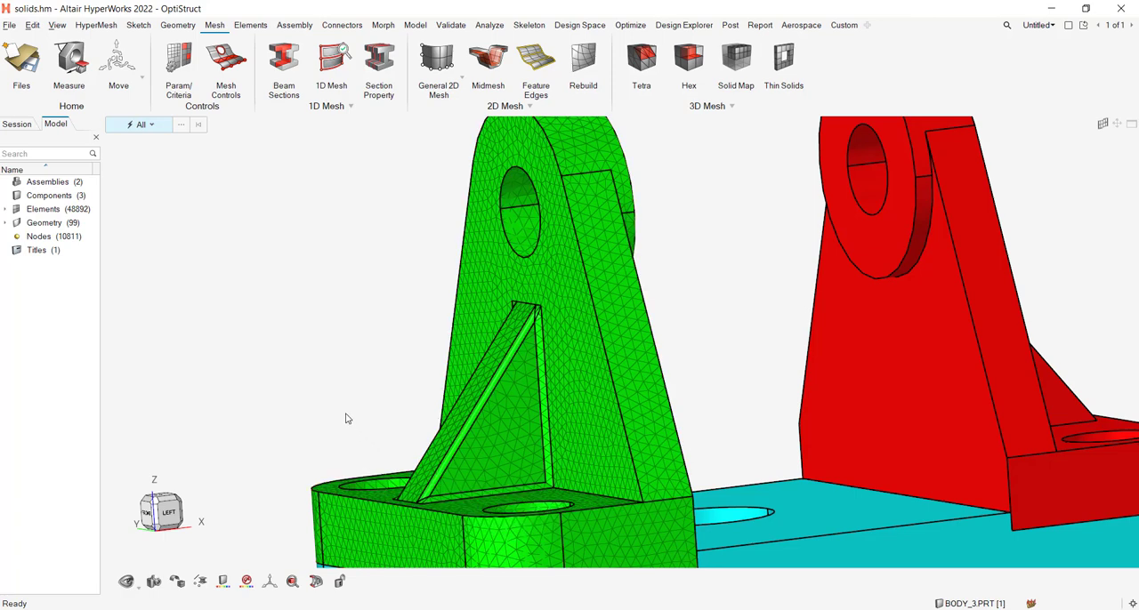
pyautogui.moveTo(347, 413); pyautogui.dragTo(380, 345, button='right')
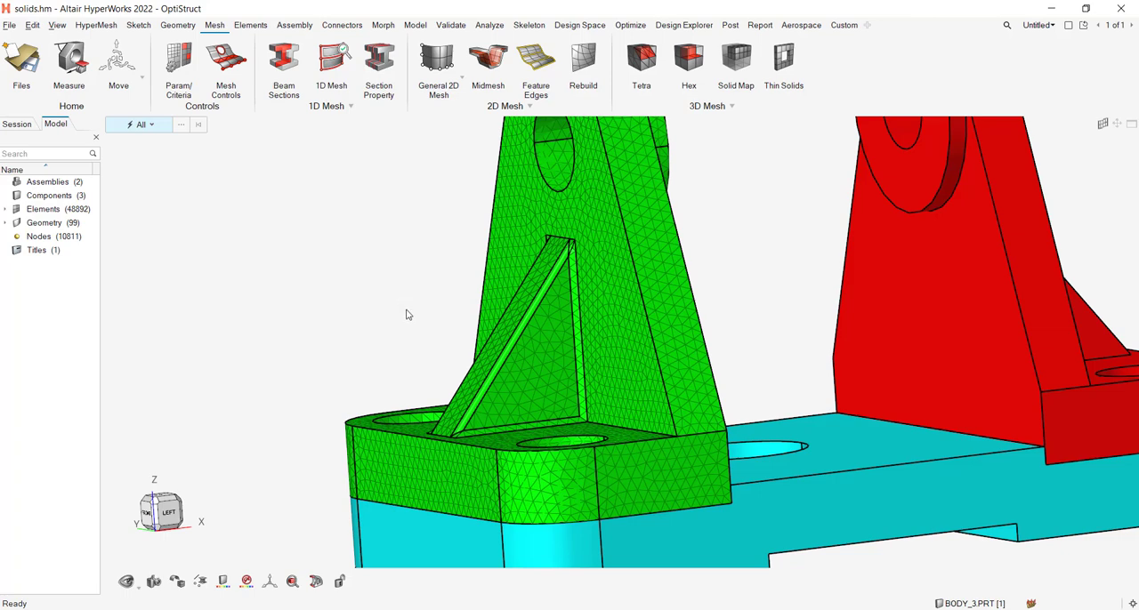
pyautogui.click(169, 513)
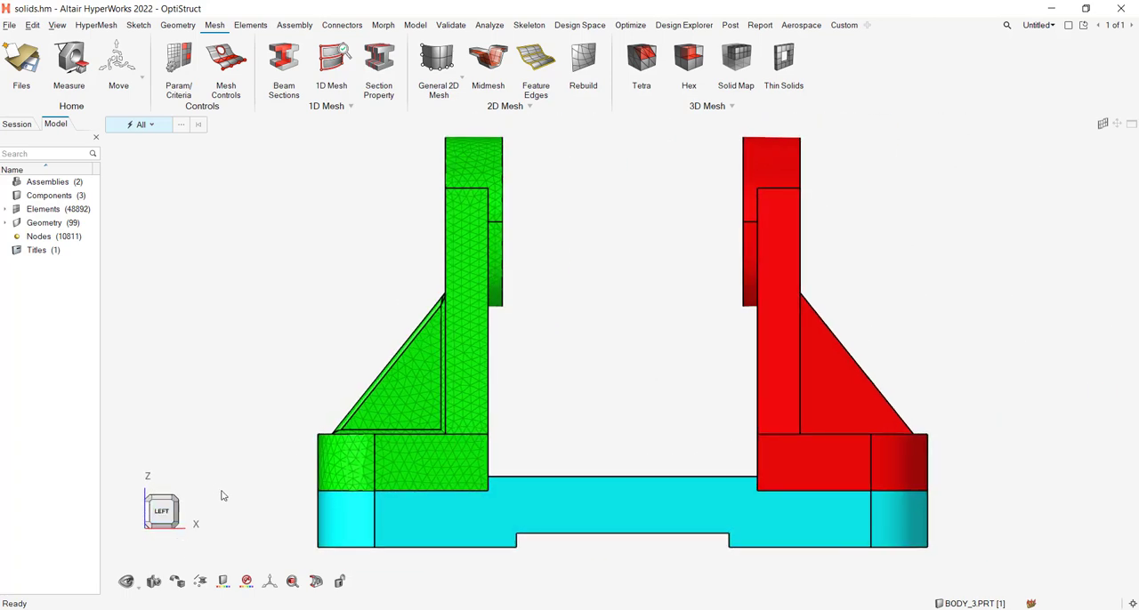
pyautogui.moveTo(219, 449); pyautogui.dragTo(246, 318, button='middle')
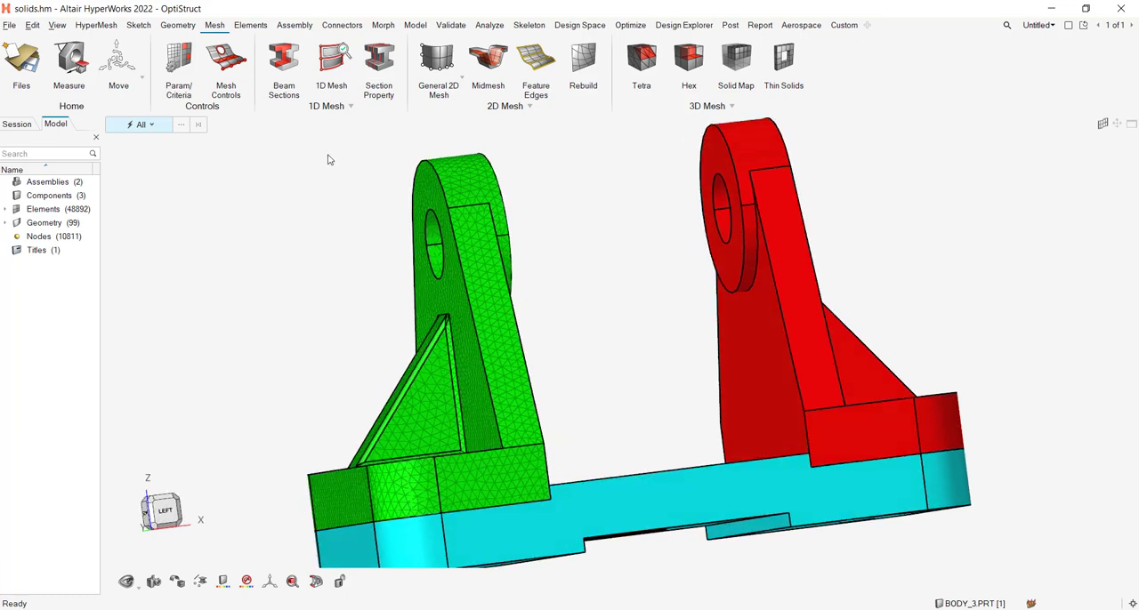
# Start a morph constraint and select all nodes of the green bracket's triangular rib plus the upright's adjoining face nodes just above it.
pyautogui.click(383, 25)
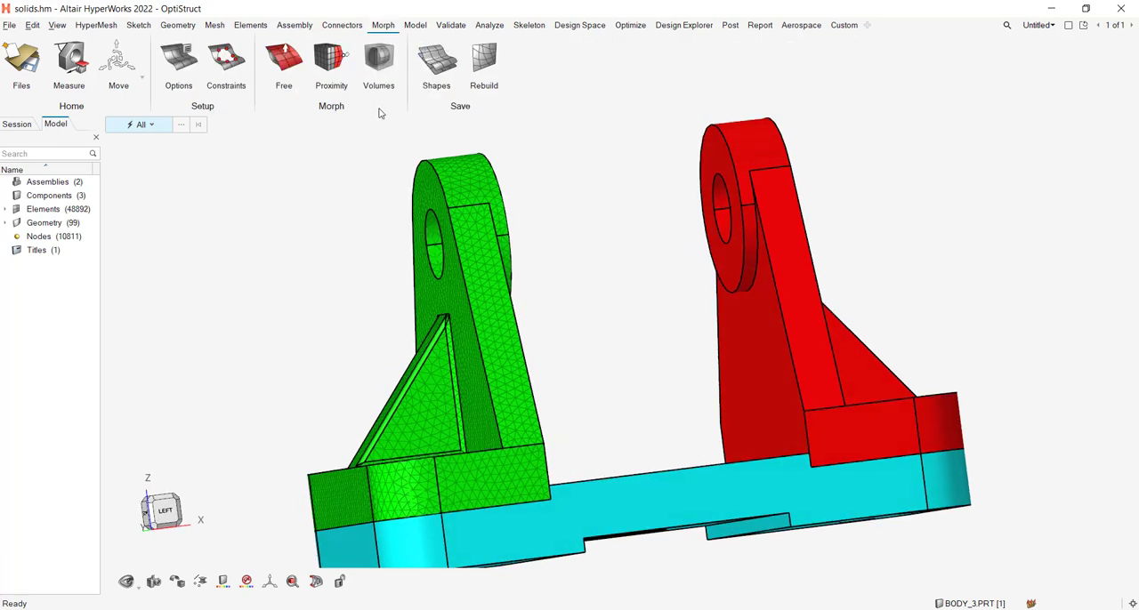
pyautogui.click(227, 71)
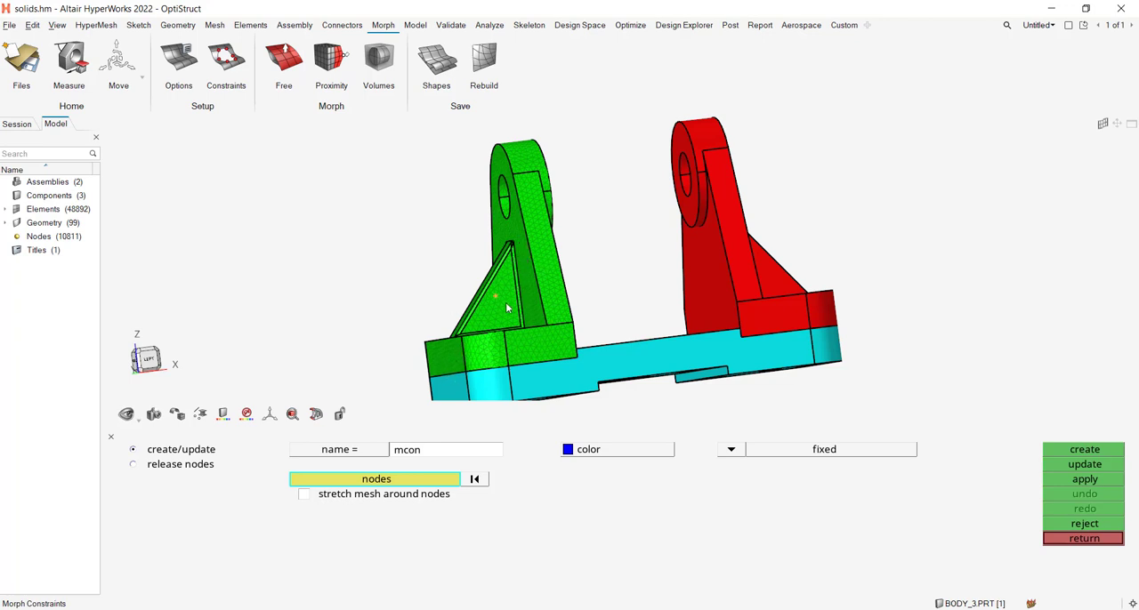
pyautogui.click(147, 359)
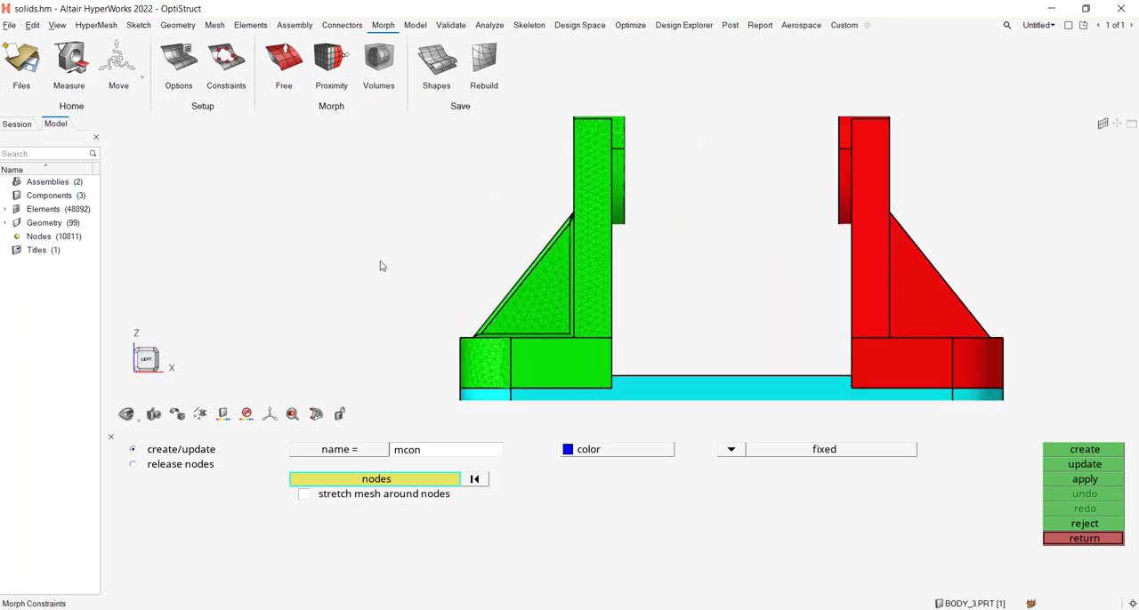
pyautogui.scroll(2, 396, 269)
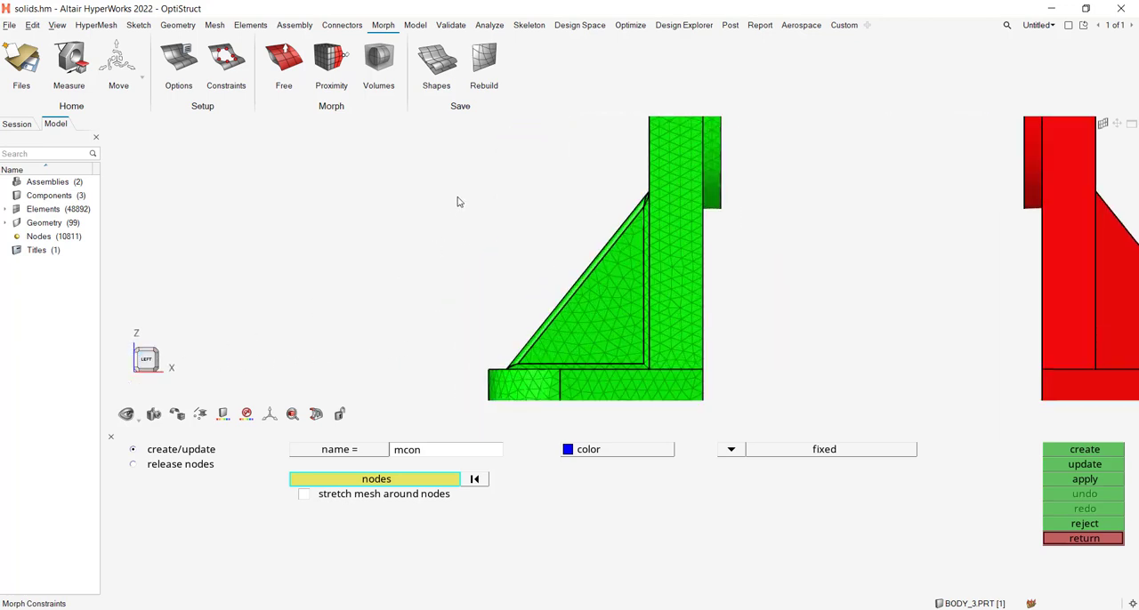
pyautogui.keyDown('shift'); pyautogui.moveTo(464, 191); pyautogui.dragTo(654, 370); pyautogui.keyUp('shift')
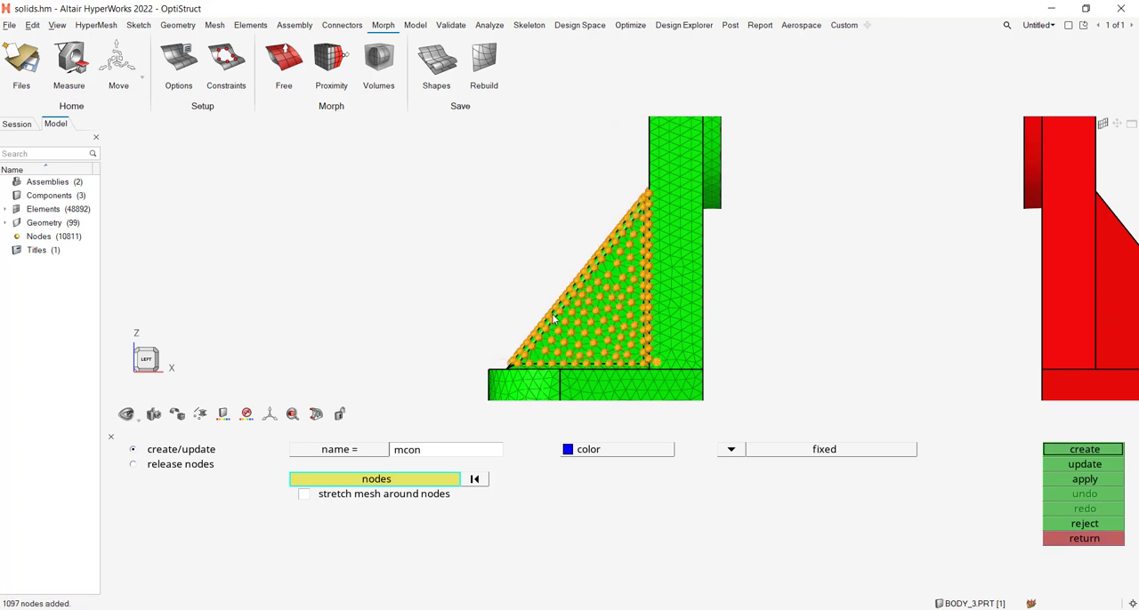
pyautogui.press('f')
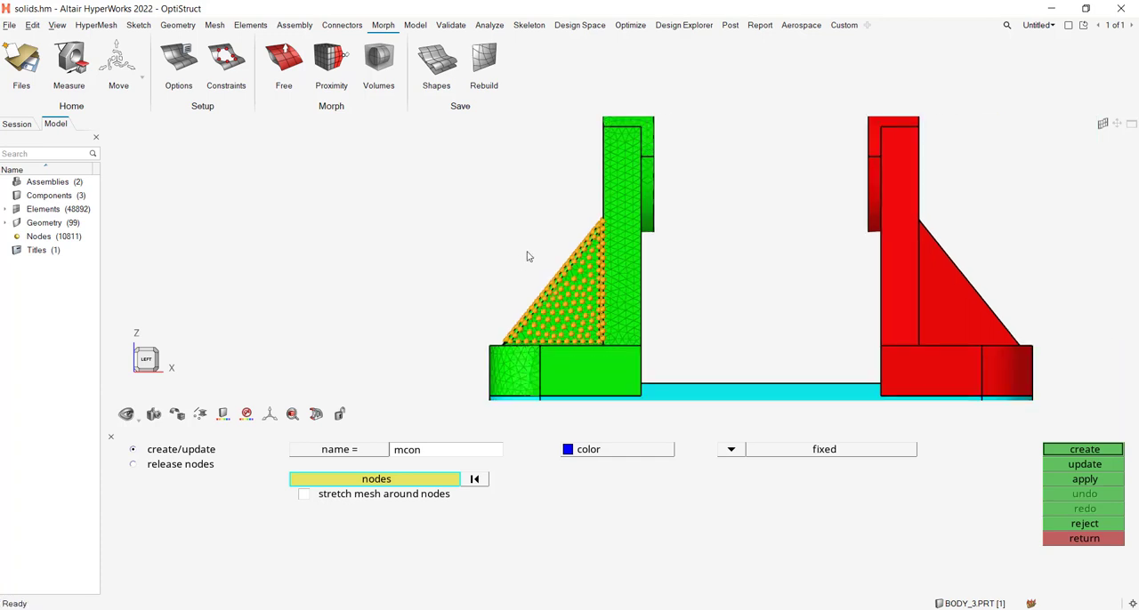
pyautogui.keyDown('shift'); pyautogui.moveTo(563, 179); pyautogui.dragTo(608, 231); pyautogui.keyUp('shift')
# Create the constraint as along dofs with x and y translation fixed and z translation free, and hide it in the display.
pyautogui.click(740, 451)
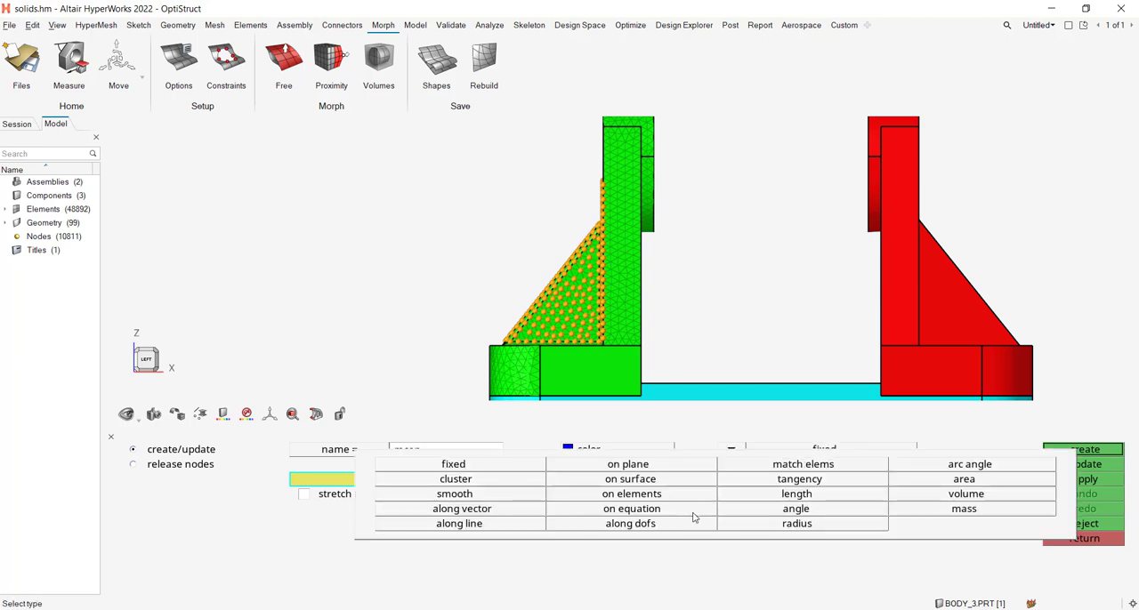
pyautogui.click(650, 526)
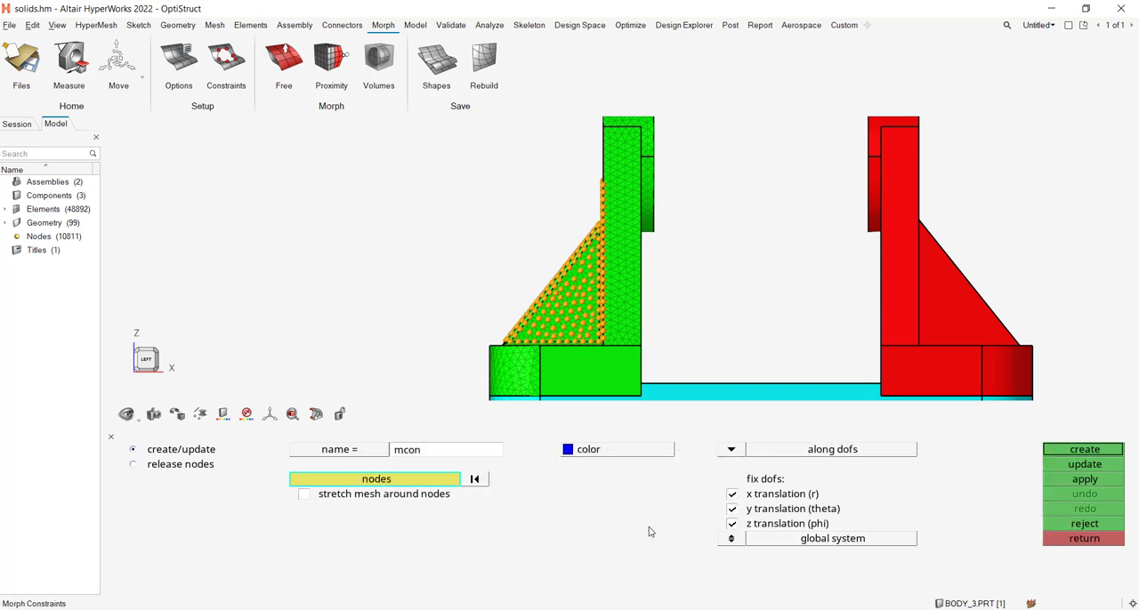
pyautogui.click(733, 496)
pyautogui.click(733, 510)
pyautogui.click(732, 495)
pyautogui.click(1114, 451)
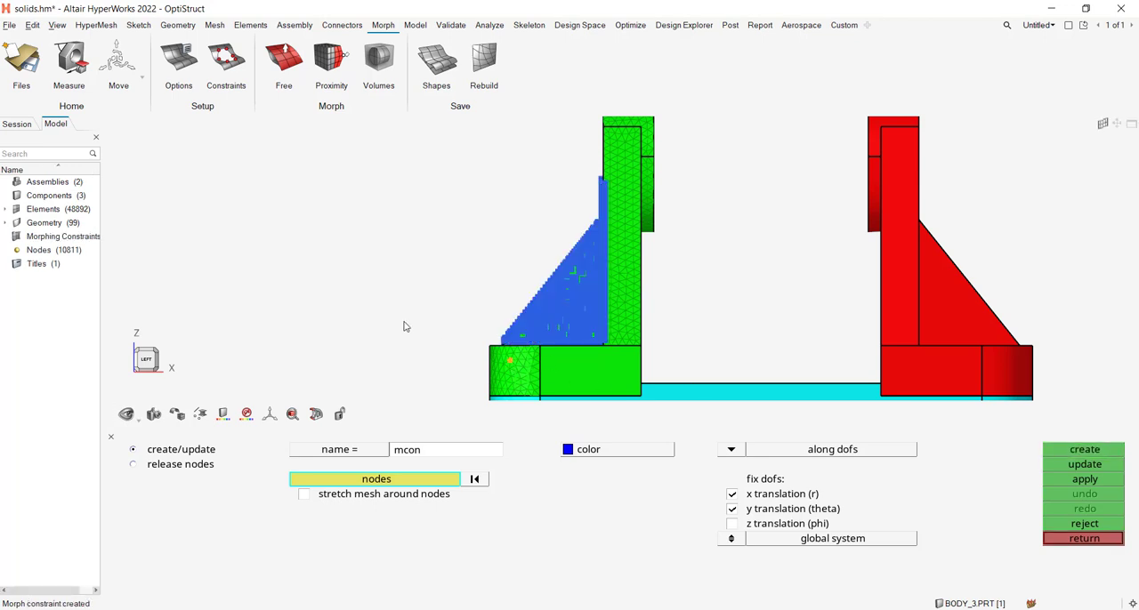
pyautogui.rightClick(90, 241)
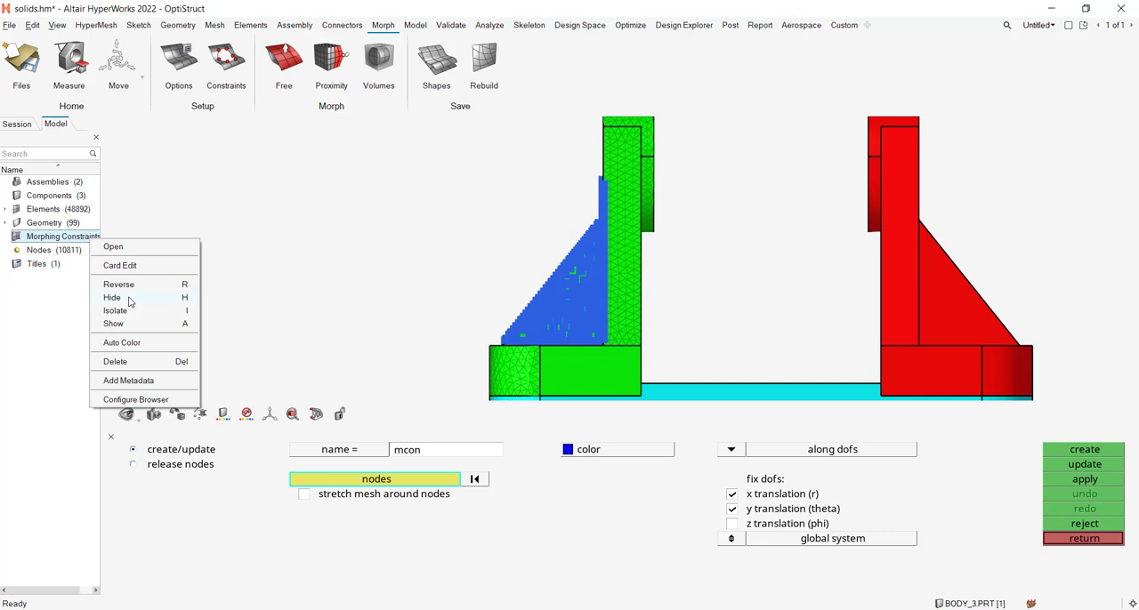
pyautogui.click(112, 297)
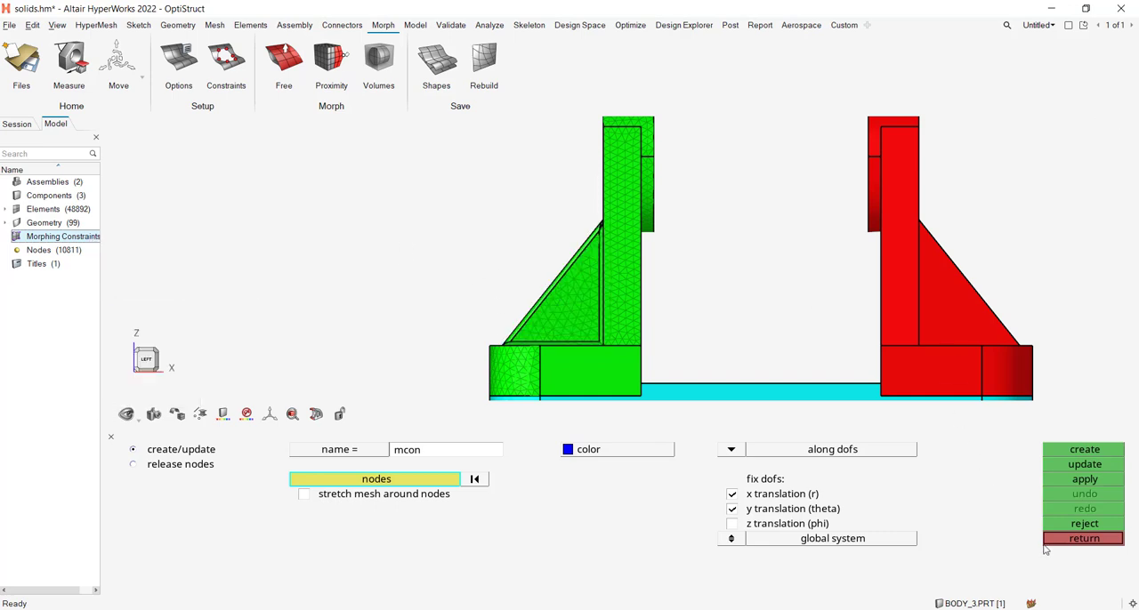
# Create 3D morphing domains for all elements with partition 2D domains enabled.
pyautogui.click(1083, 539)
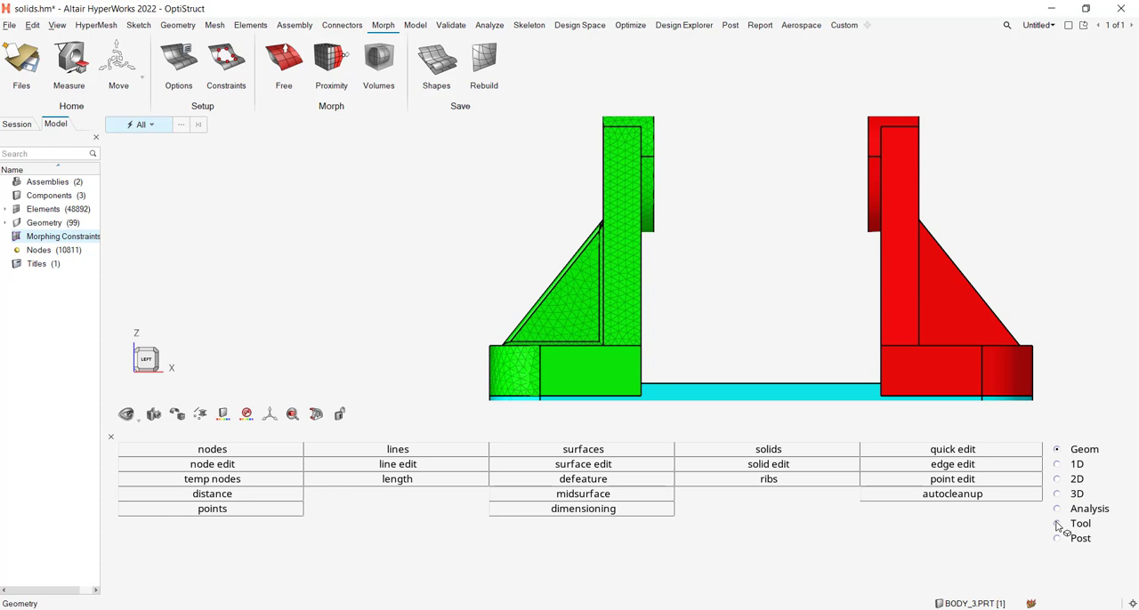
pyautogui.click(1057, 524)
pyautogui.click(1023, 526)
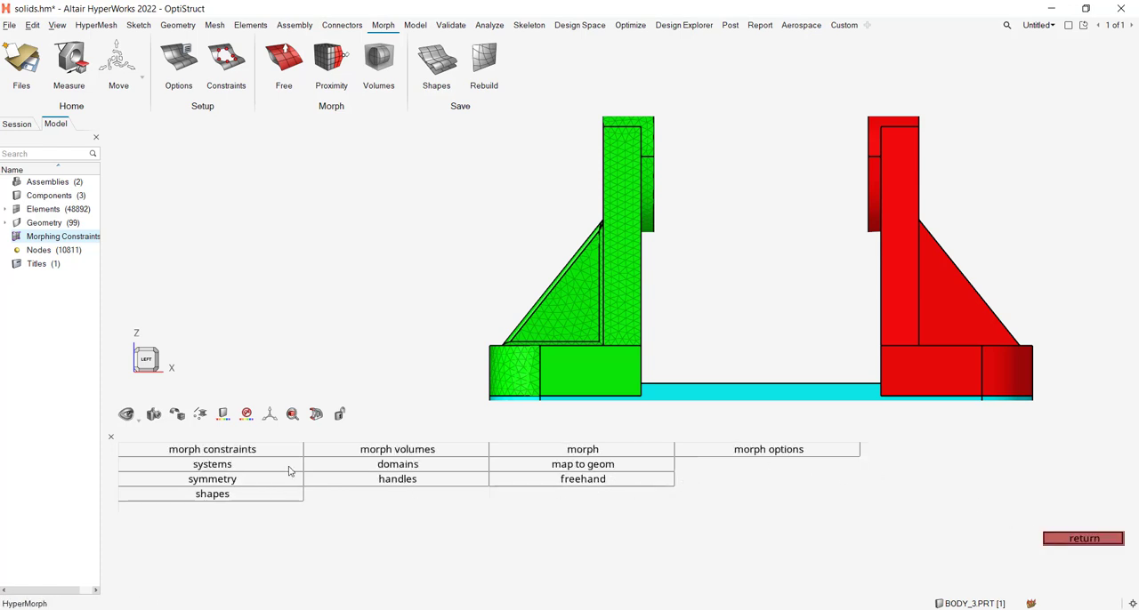
pyautogui.click(376, 468)
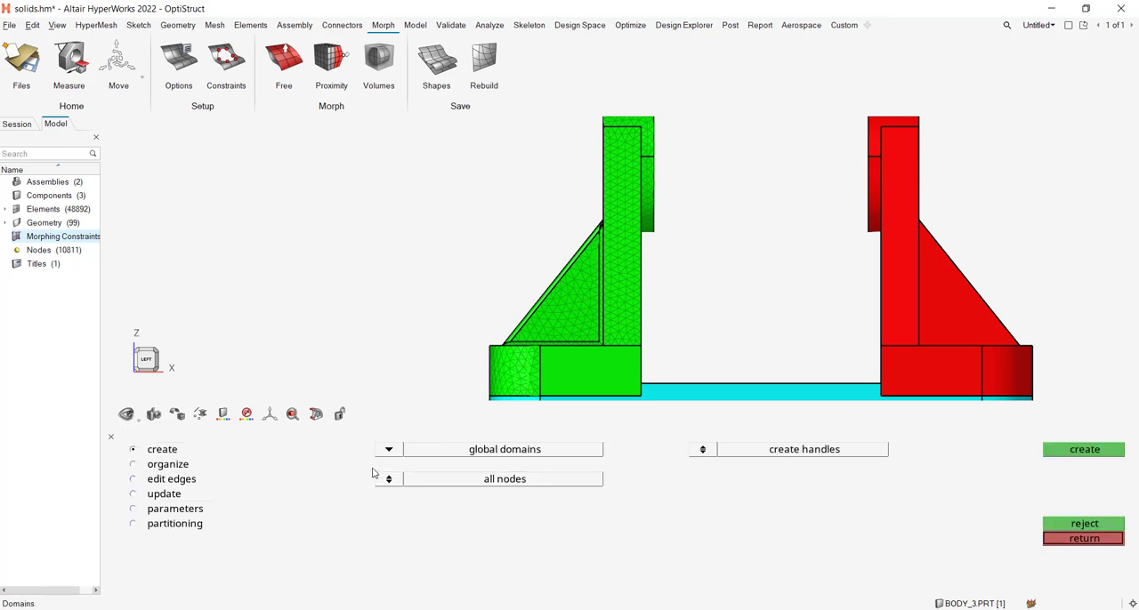
pyautogui.click(390, 450)
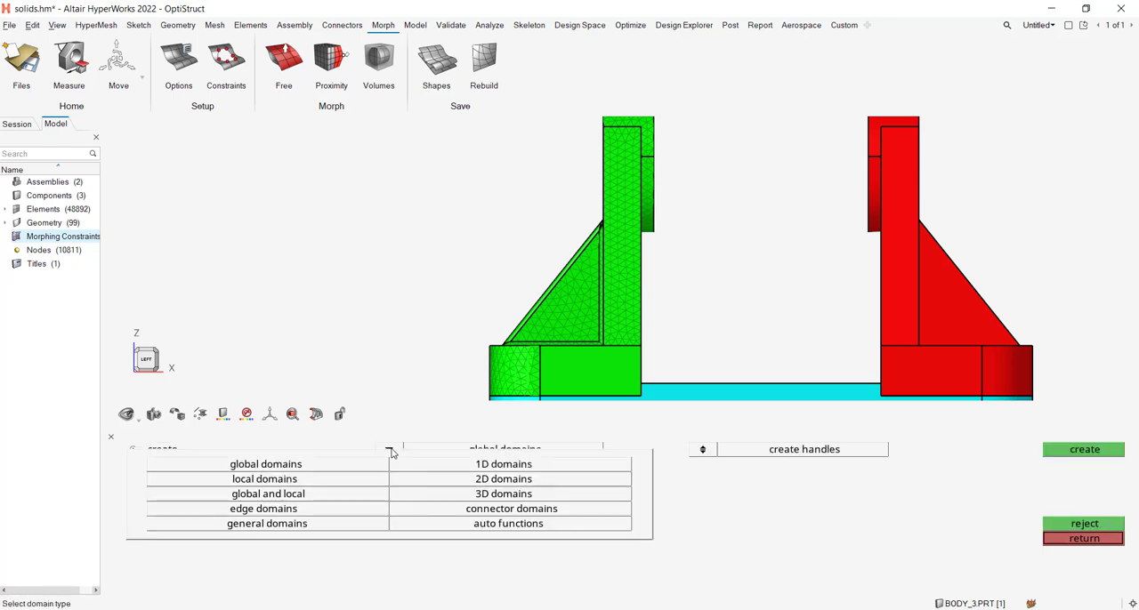
pyautogui.click(414, 495)
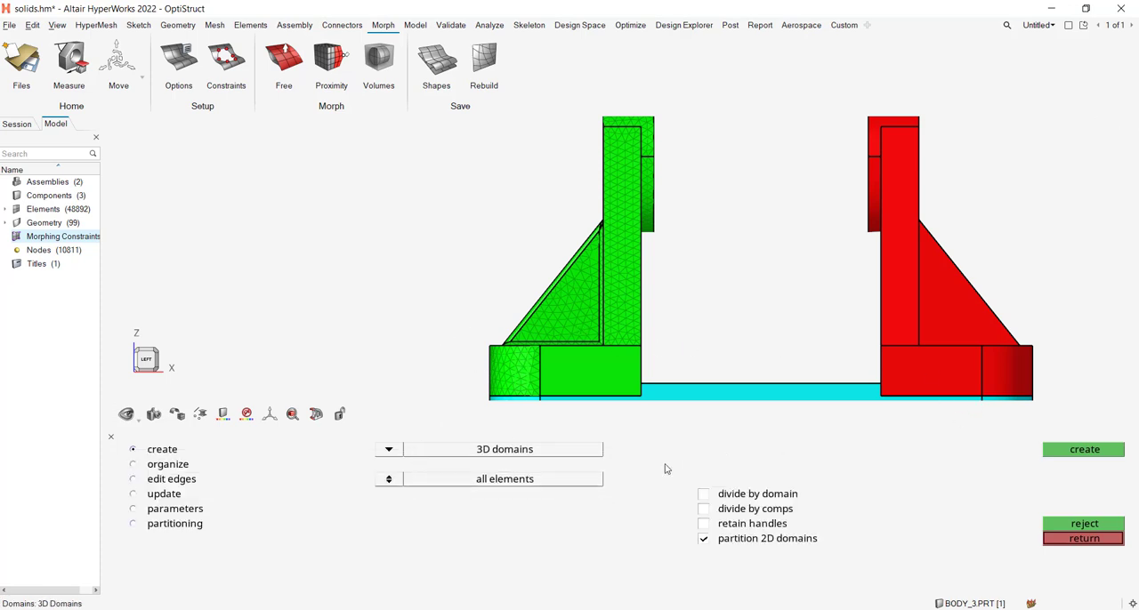
pyautogui.click(389, 480)
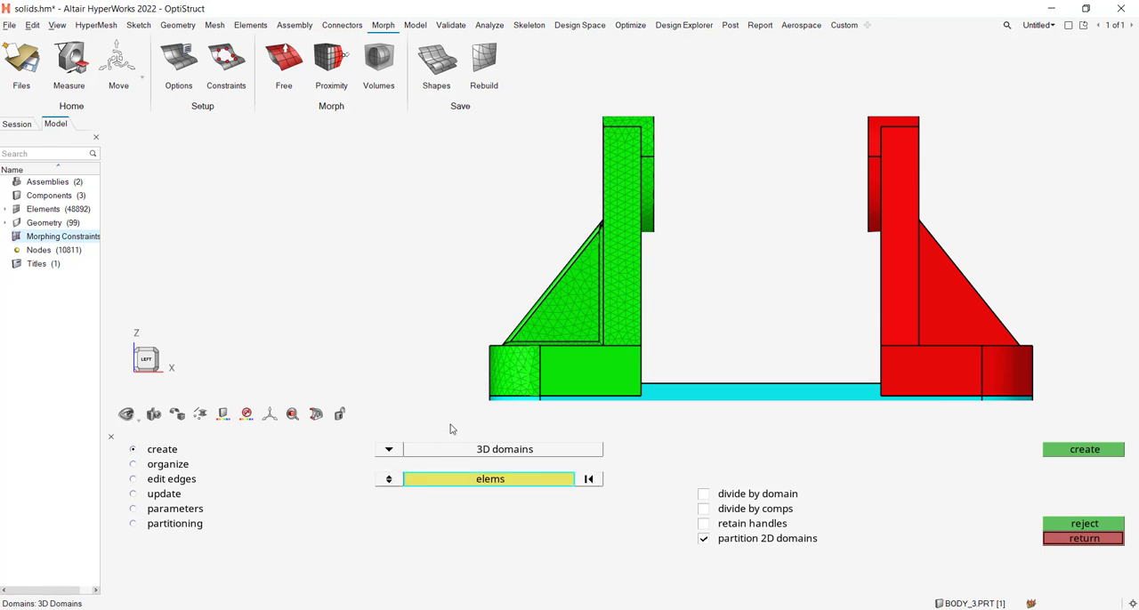
pyautogui.scroll(-5, 411, 194)
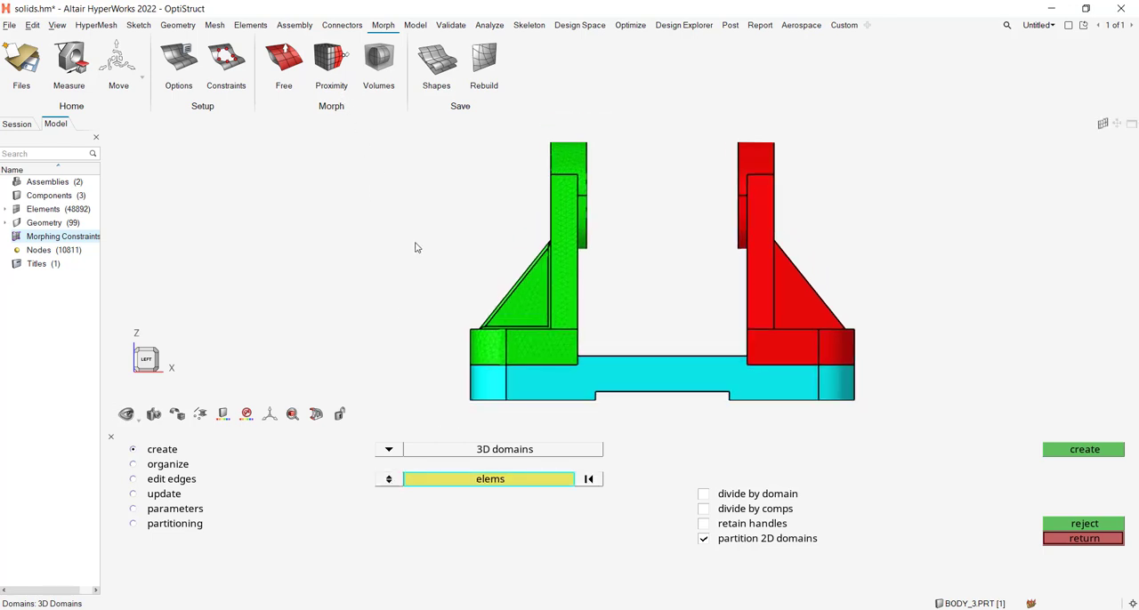
pyautogui.click(389, 480)
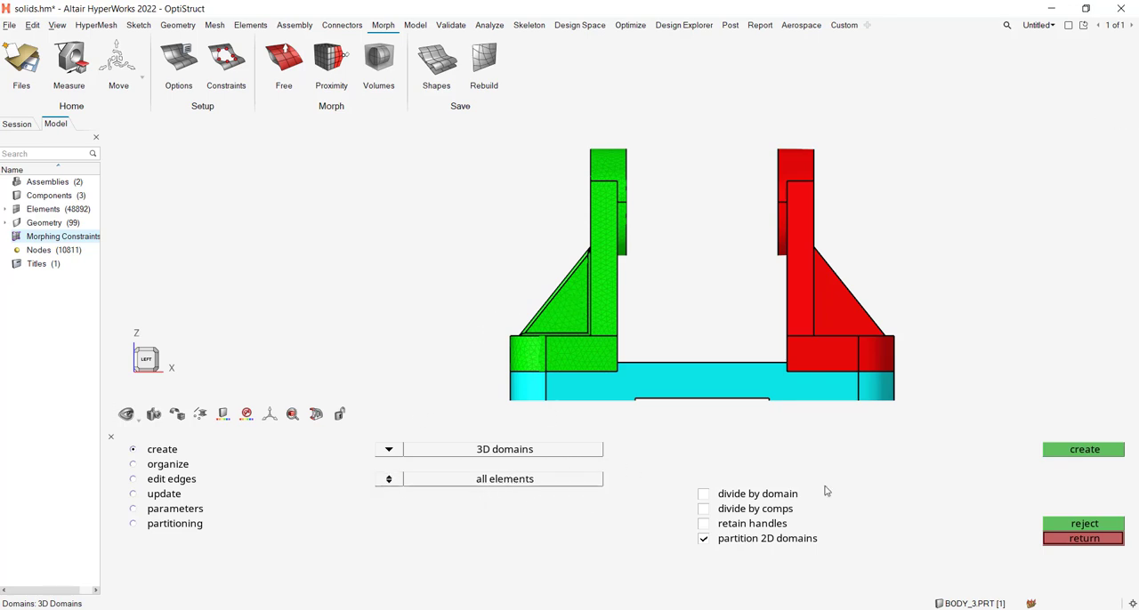
pyautogui.click(1055, 455)
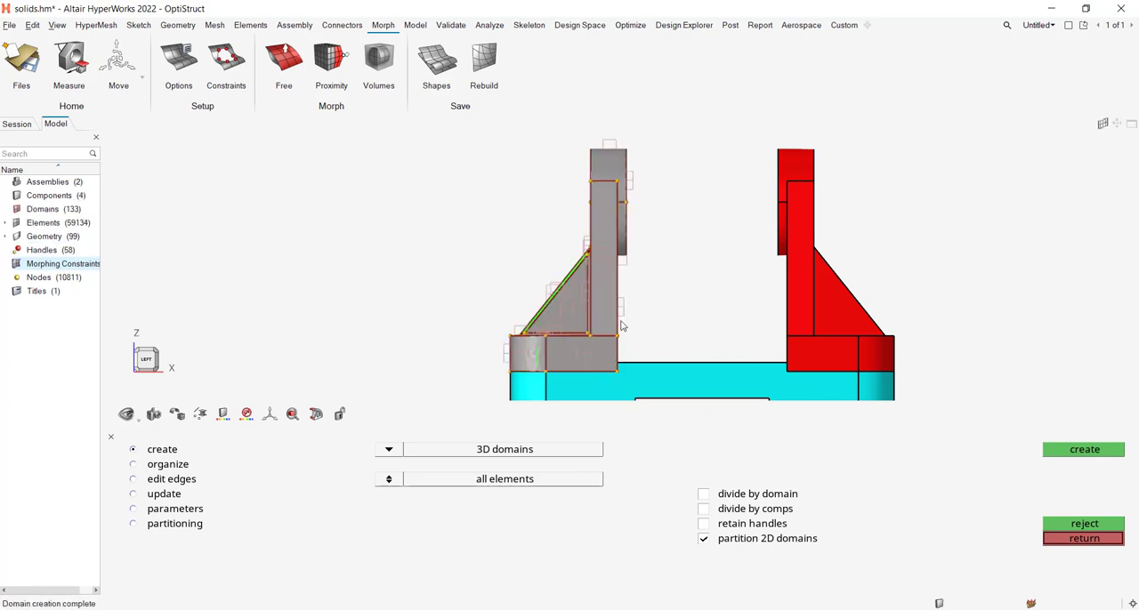
pyautogui.moveTo(493, 314); pyautogui.dragTo(539, 324, button='middle')
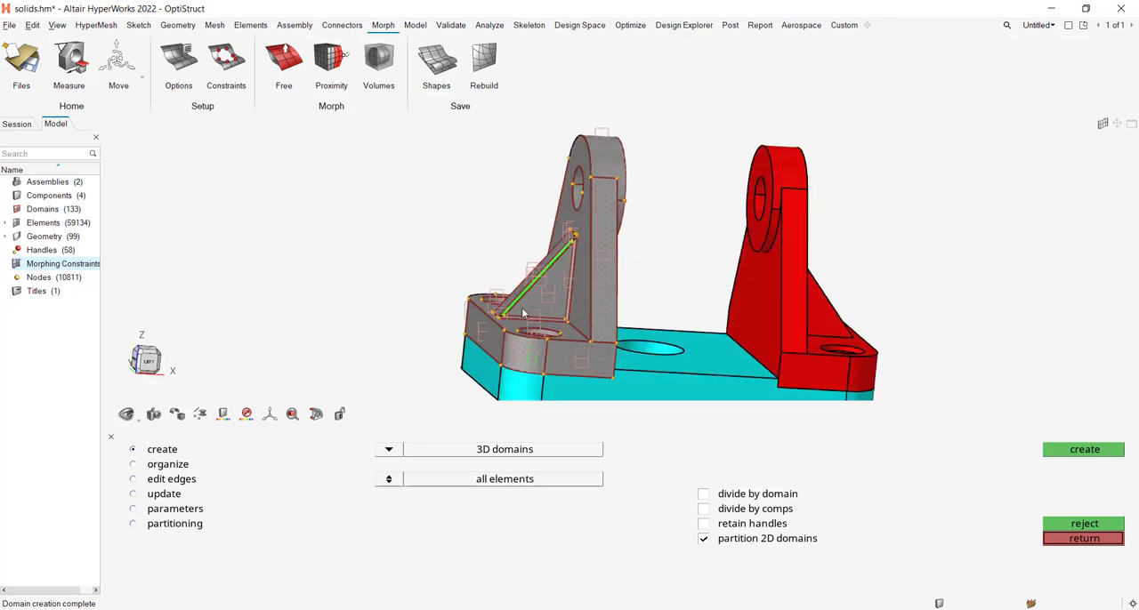
pyautogui.scroll(5, 539, 312)
pyautogui.scroll(-5, 539, 314)
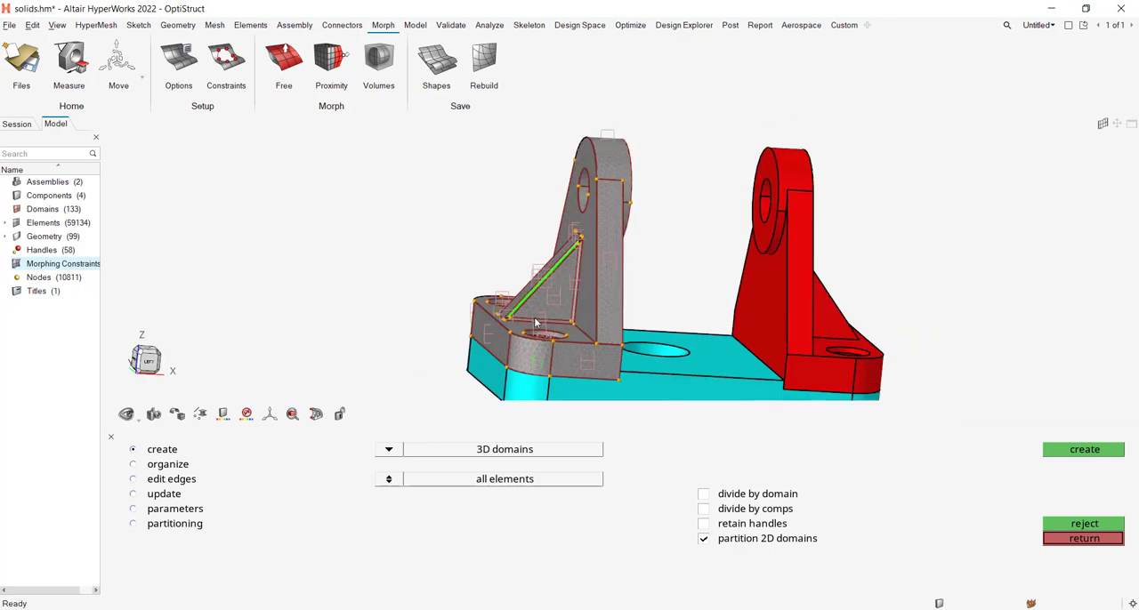
pyautogui.scroll(2, 552, 300)
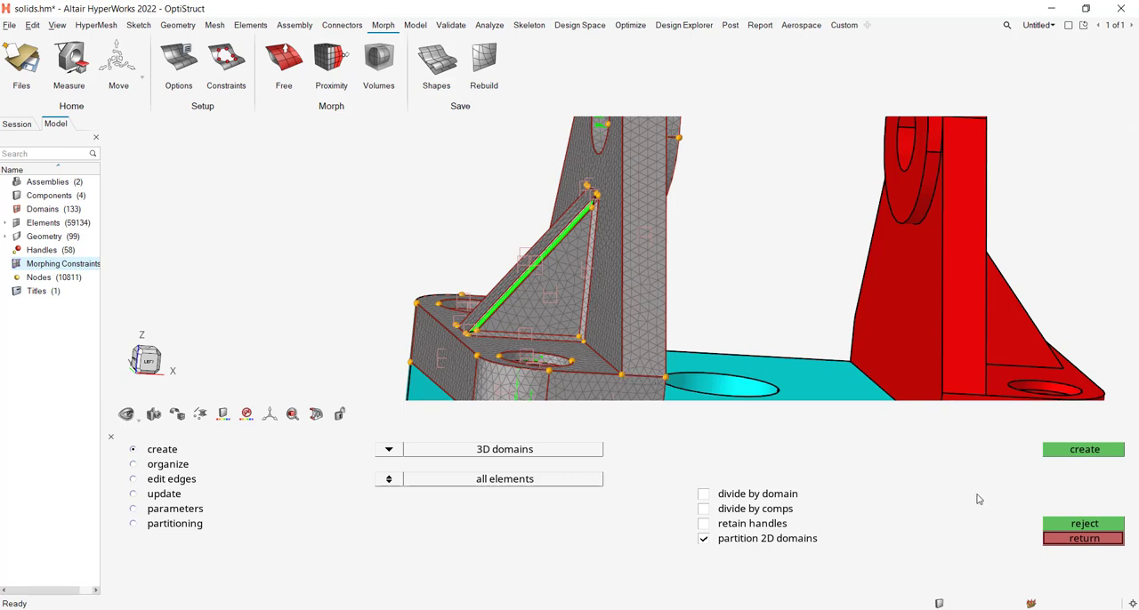
# Set up a morph that alters dimensions by angle, defined with the nodes and handles option.
pyautogui.click(1087, 540)
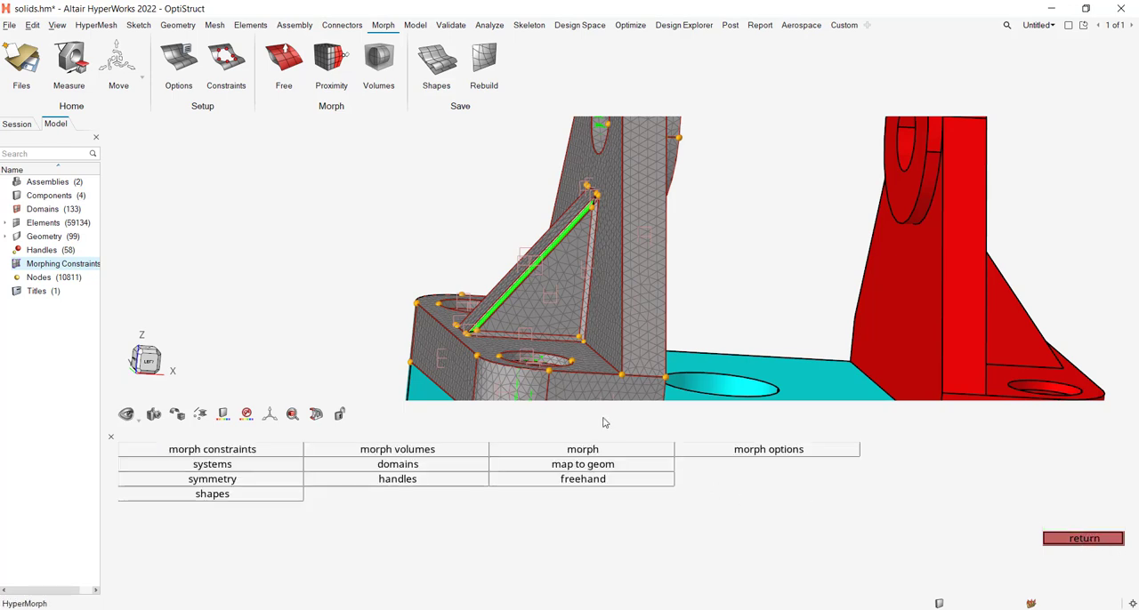
pyautogui.click(145, 359)
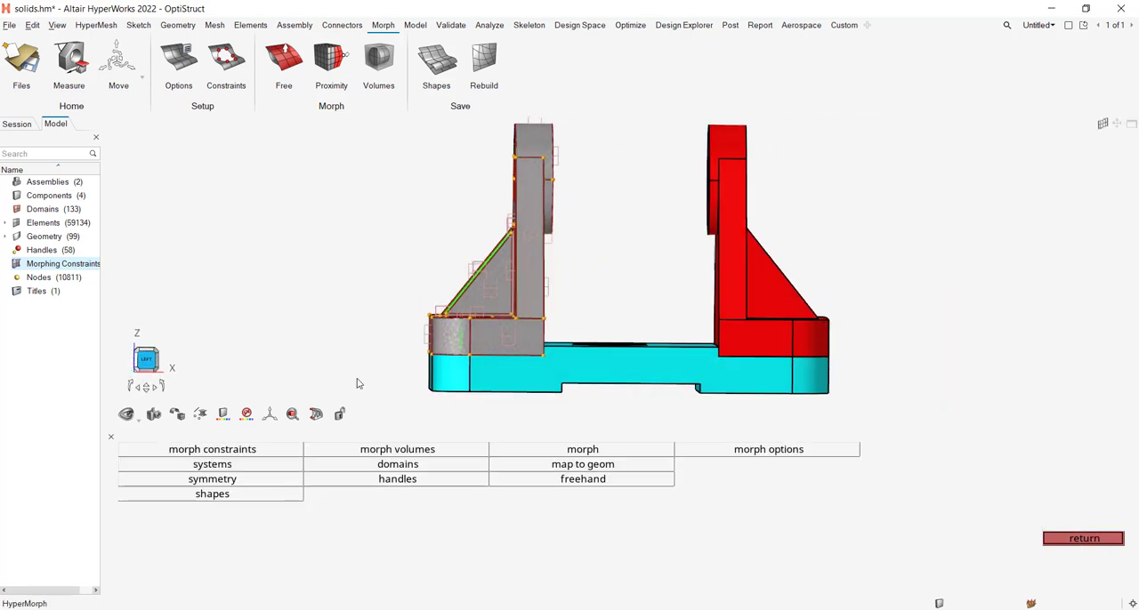
pyautogui.click(598, 450)
pyautogui.moveTo(339, 397); pyautogui.dragTo(407, 409, button='right')
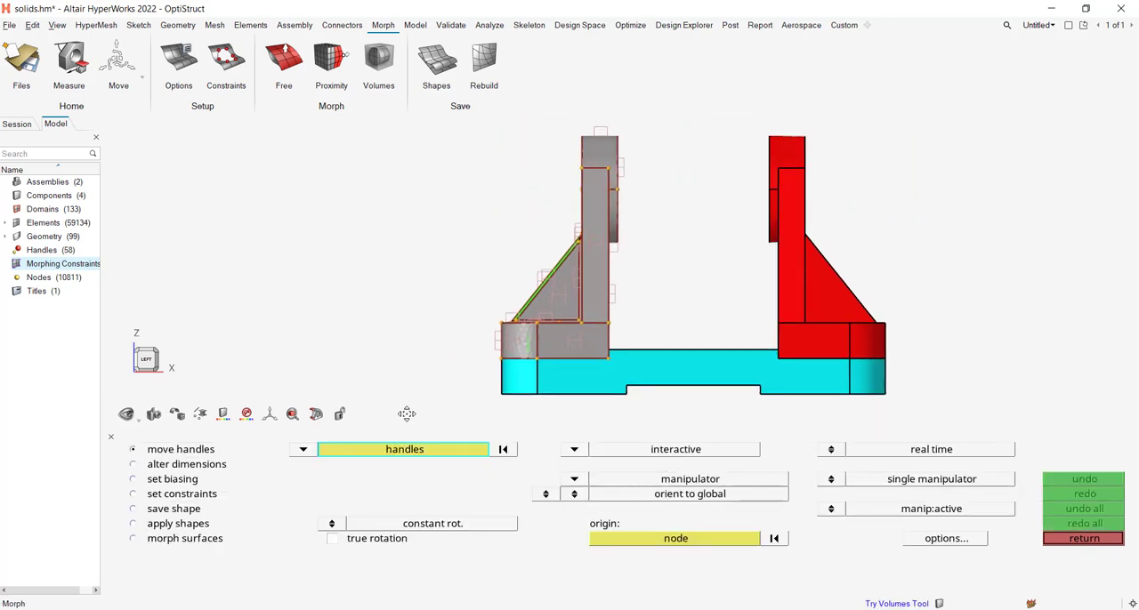
pyautogui.click(132, 464)
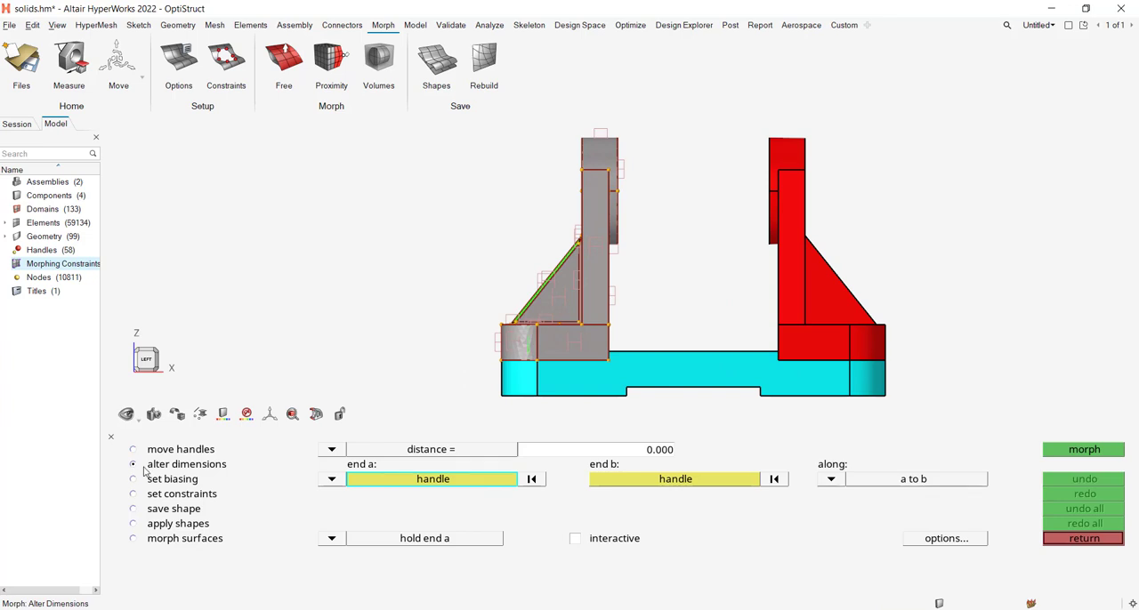
pyautogui.click(332, 451)
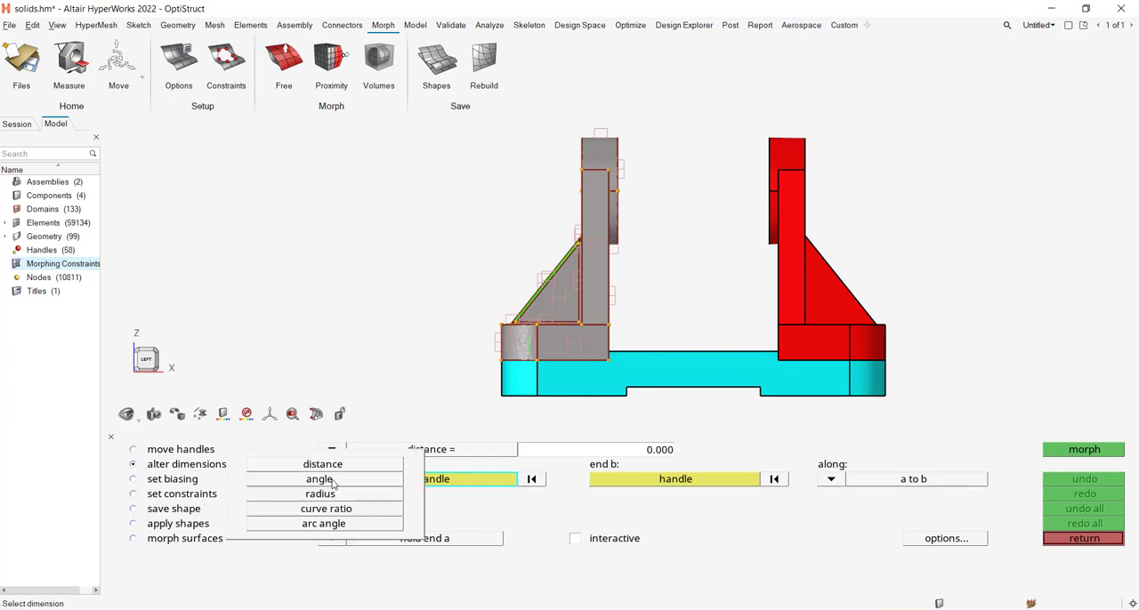
pyautogui.click(320, 480)
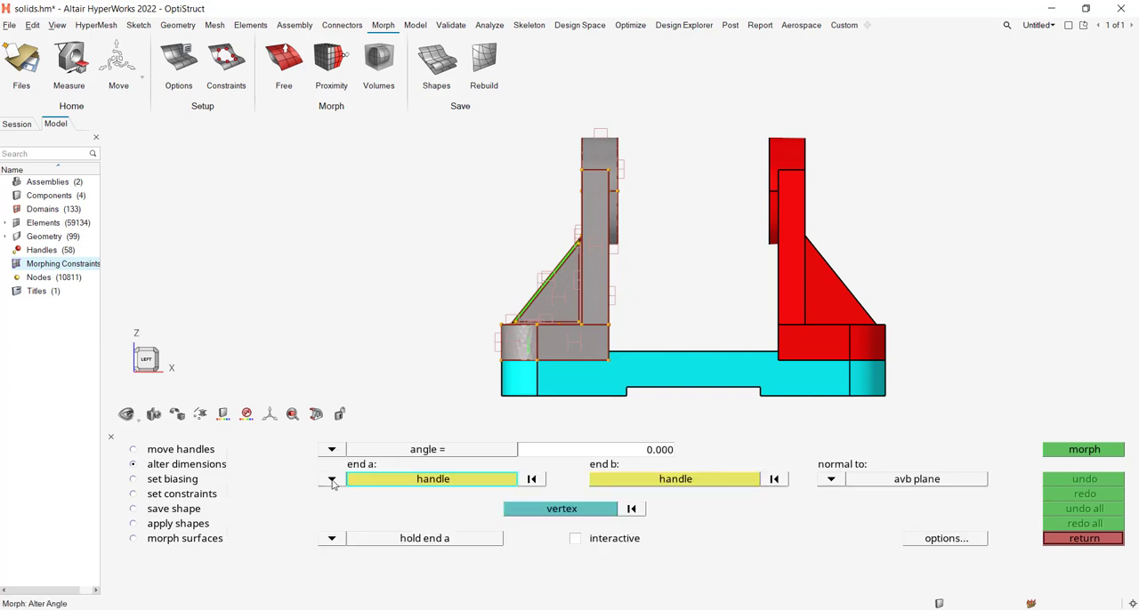
pyautogui.click(331, 481)
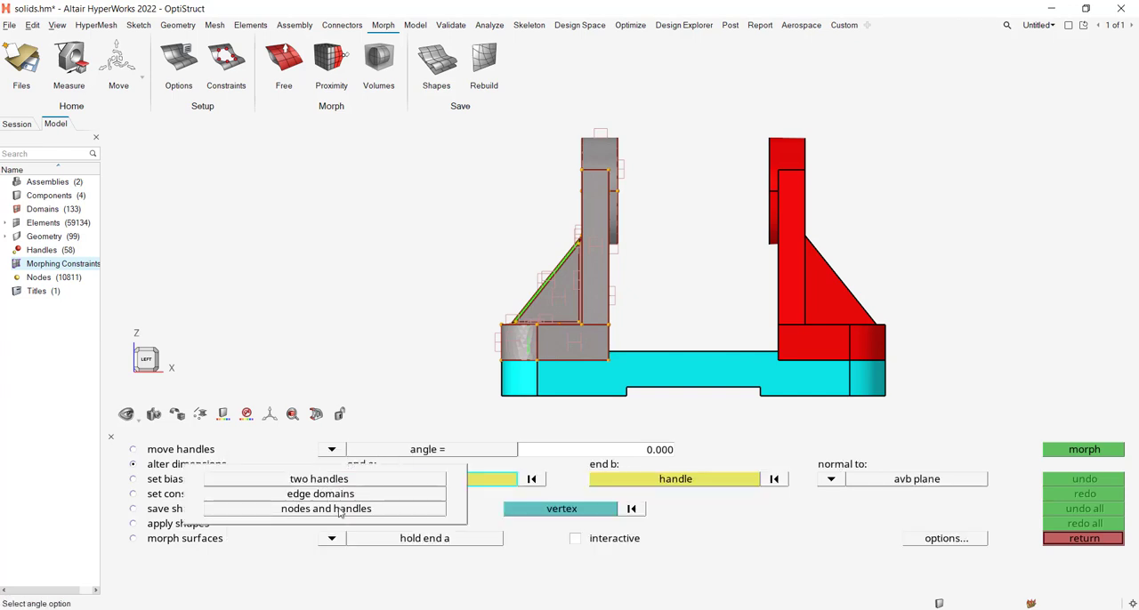
pyautogui.click(338, 509)
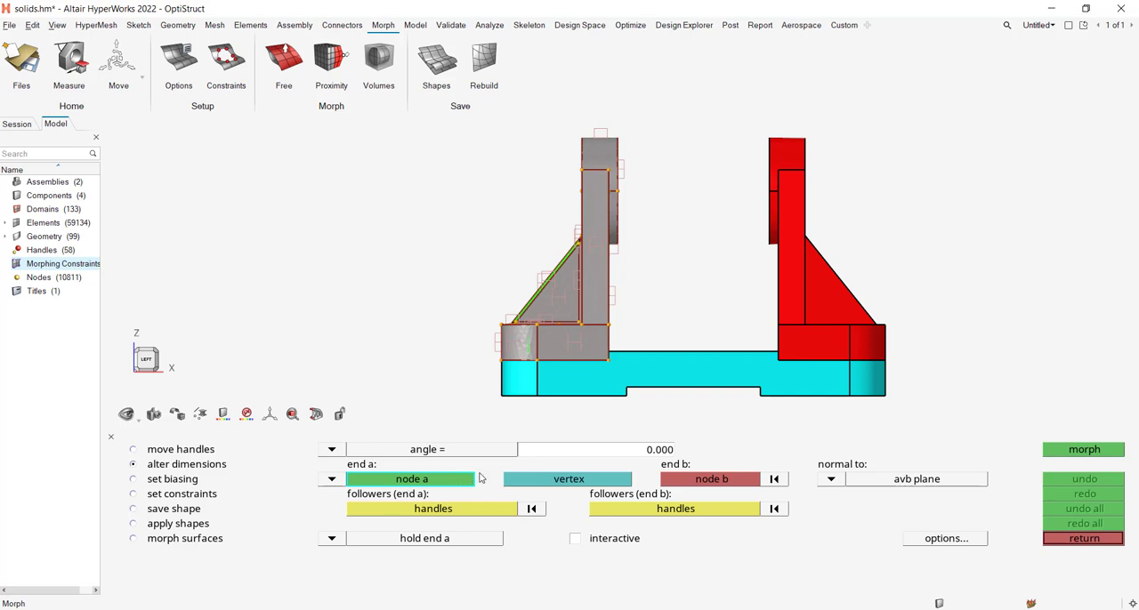
# Define the angle with node a at the rib's inner base corner, the vertex at its outer toe and node b at its upper corner.
pyautogui.scroll(5, 523, 383)
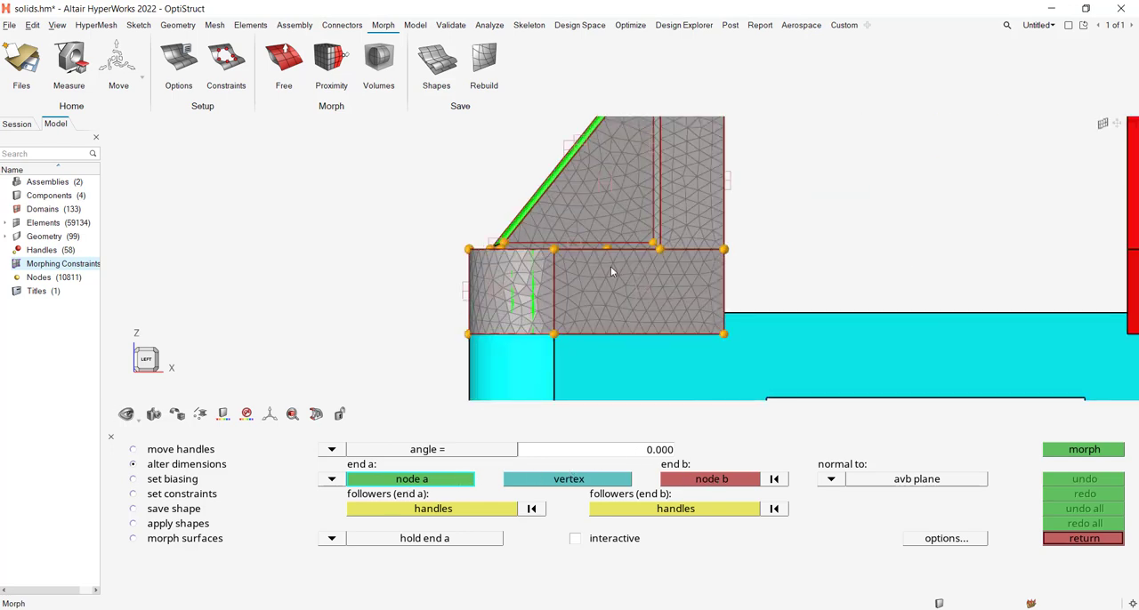
pyautogui.moveTo(610, 267); pyautogui.dragTo(594, 348, button='right')
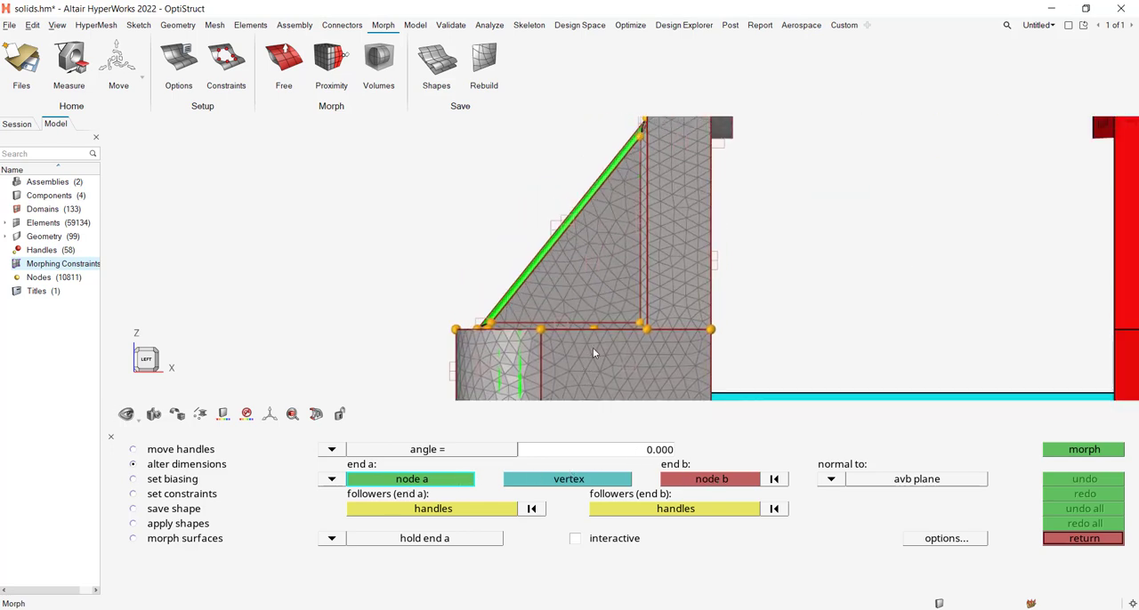
pyautogui.click(641, 326)
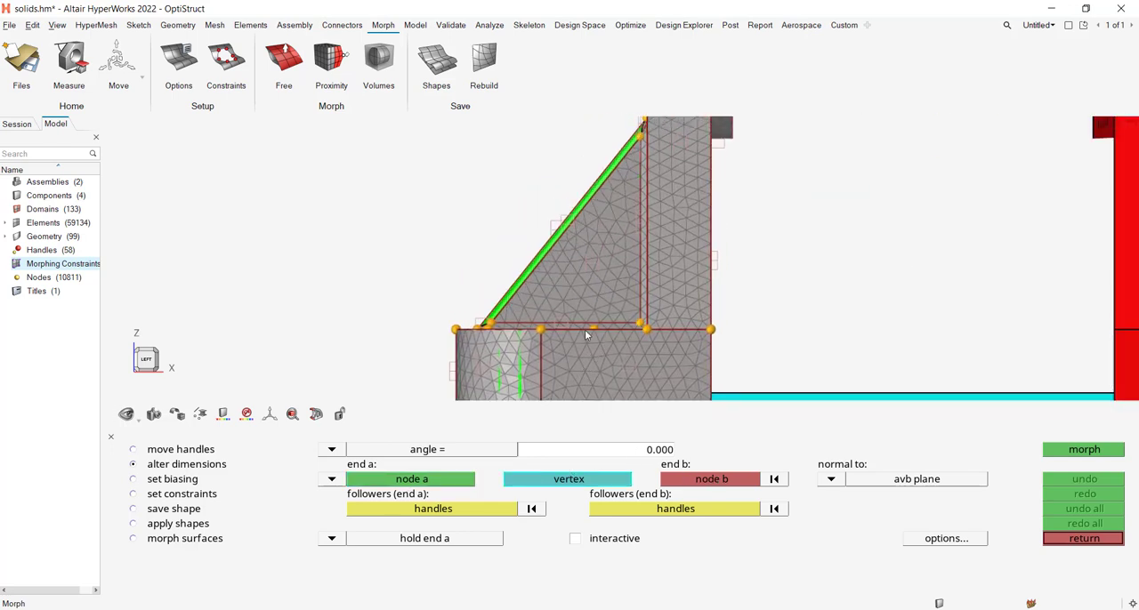
pyautogui.click(492, 322)
pyautogui.moveTo(484, 267); pyautogui.dragTo(401, 341, button='right')
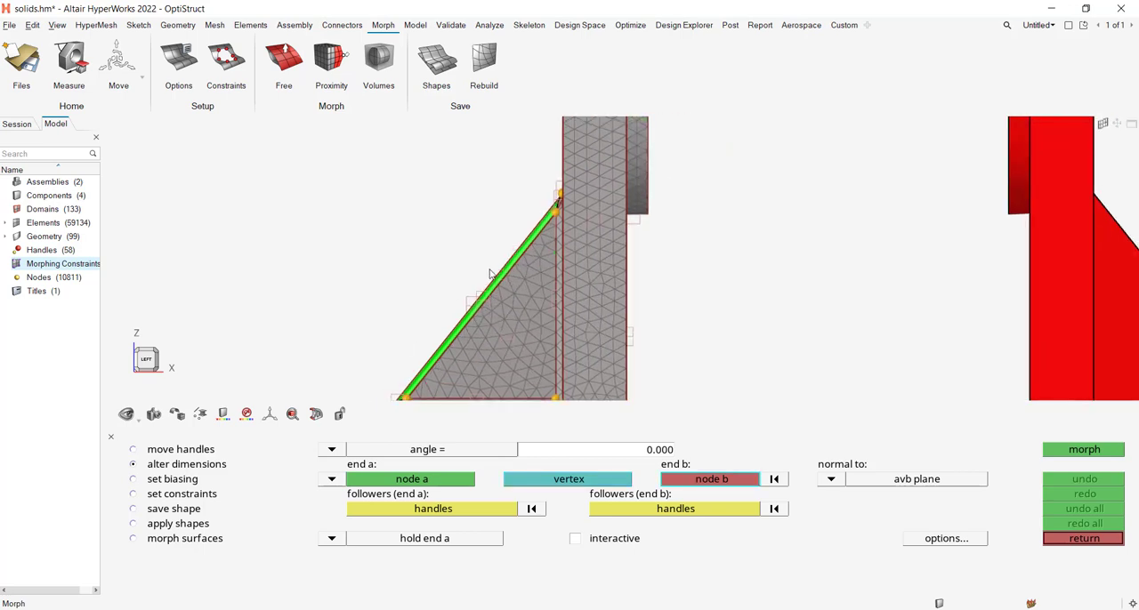
pyautogui.click(556, 216)
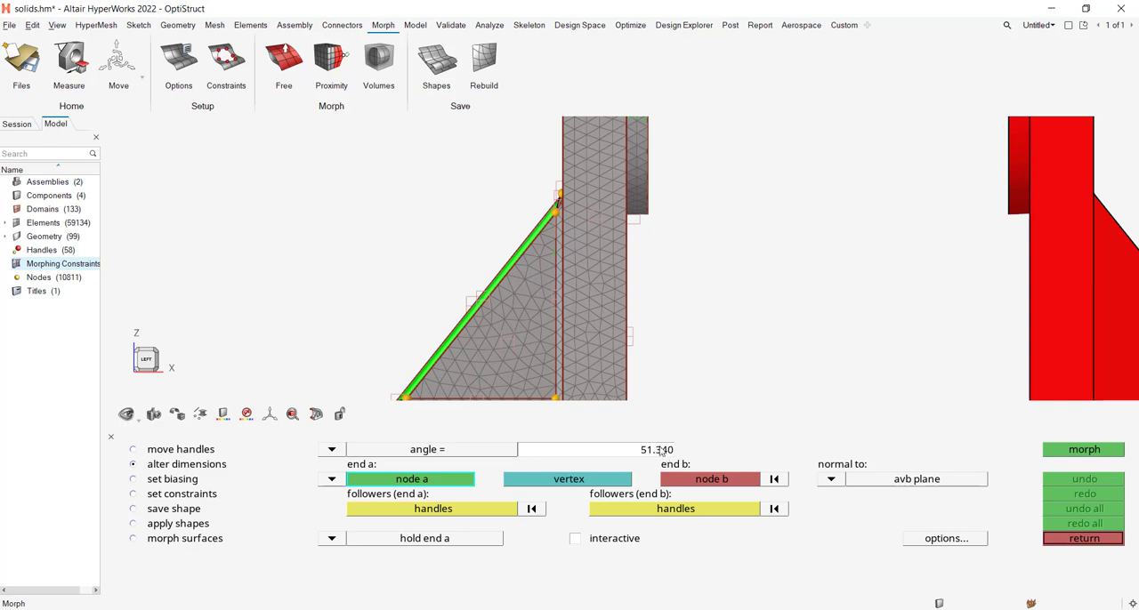
# Select the handles along the rib's base edge, from toe to upright, as the end a followers.
pyautogui.moveTo(668, 397); pyautogui.dragTo(714, 313, button='middle')
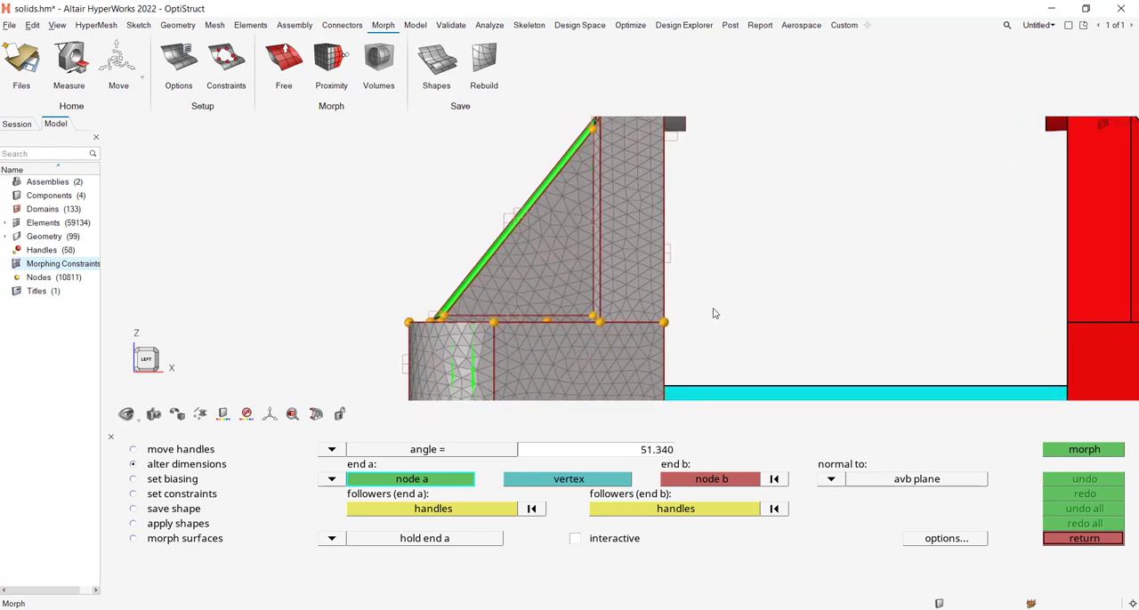
pyautogui.click(500, 509)
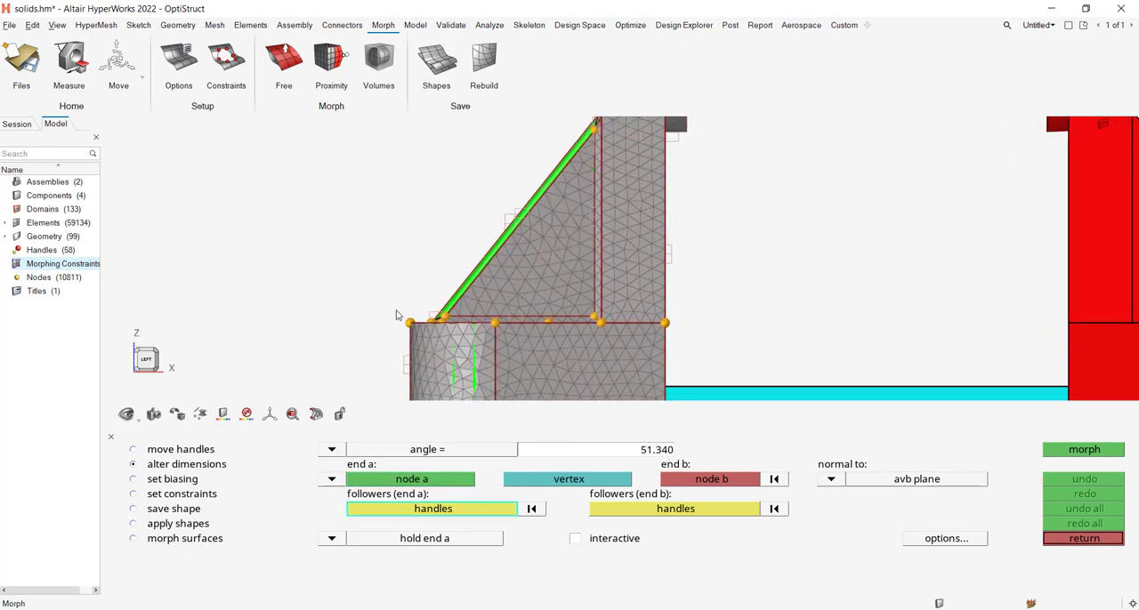
pyautogui.moveTo(388, 308); pyautogui.dragTo(608, 329)
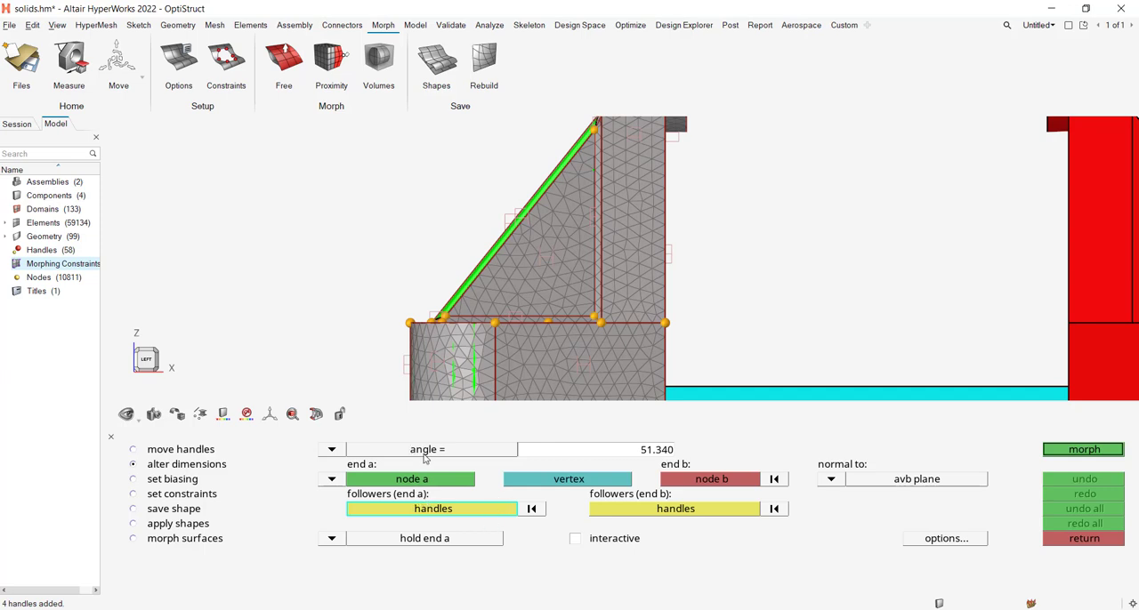
# Select the handles around the rib's upper tip at the upright as the end b followers.
pyautogui.click(620, 508)
pyautogui.click(442, 321)
pyautogui.moveTo(442, 321); pyautogui.dragTo(428, 425, button='right')
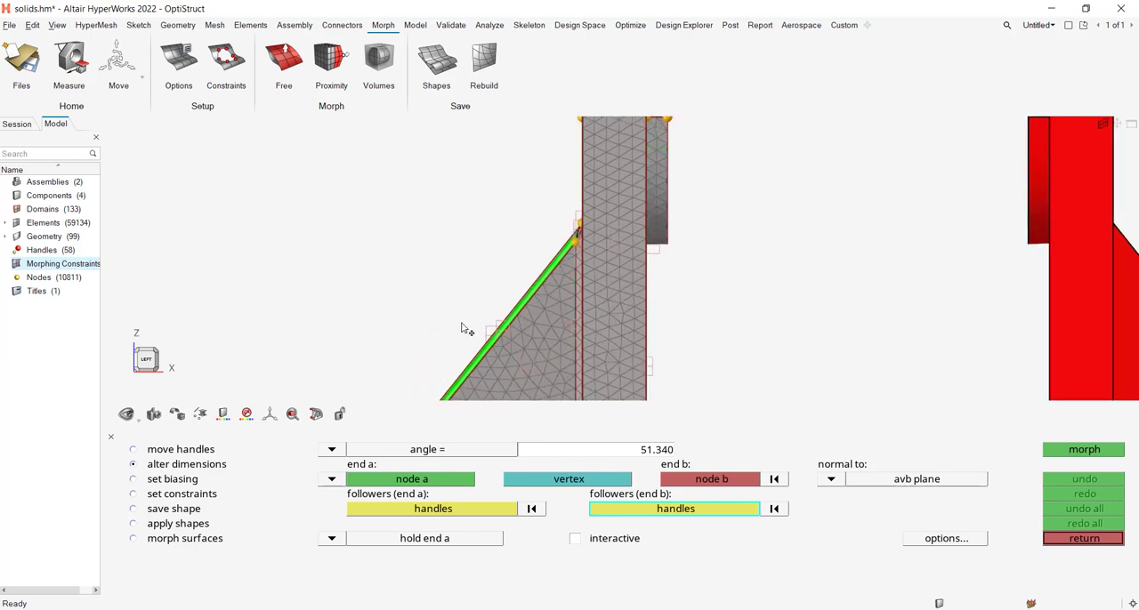
pyautogui.scroll(3, 524, 273)
pyautogui.moveTo(540, 178); pyautogui.dragTo(615, 250)
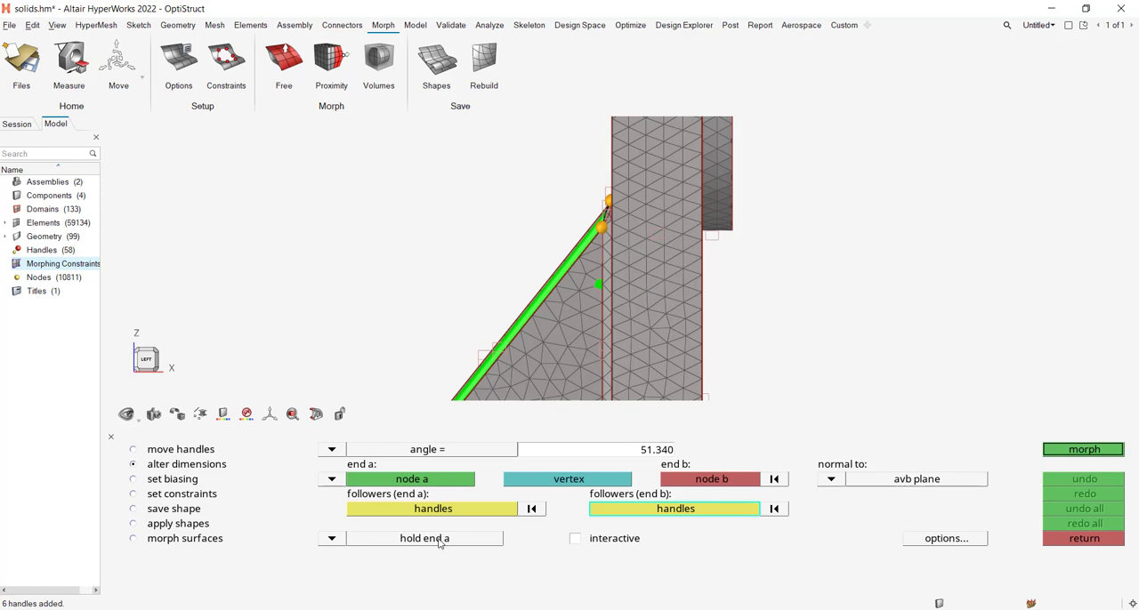
# Set the angle to 45 and morph the rib with end a held.
pyautogui.scroll(-3, 455, 365)
pyautogui.moveTo(430, 356); pyautogui.dragTo(544, 298, button='right')
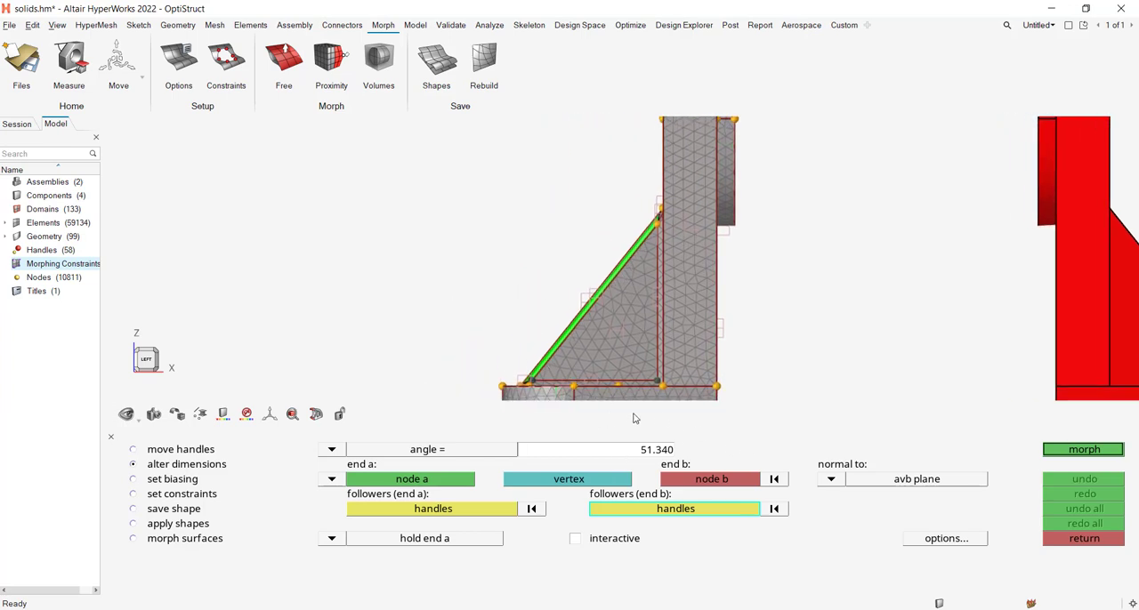
pyautogui.keyDown('ctrl'); pyautogui.moveTo(497, 314); pyautogui.dragTo(541, 323); pyautogui.keyUp('ctrl')
pyautogui.click(641, 454)
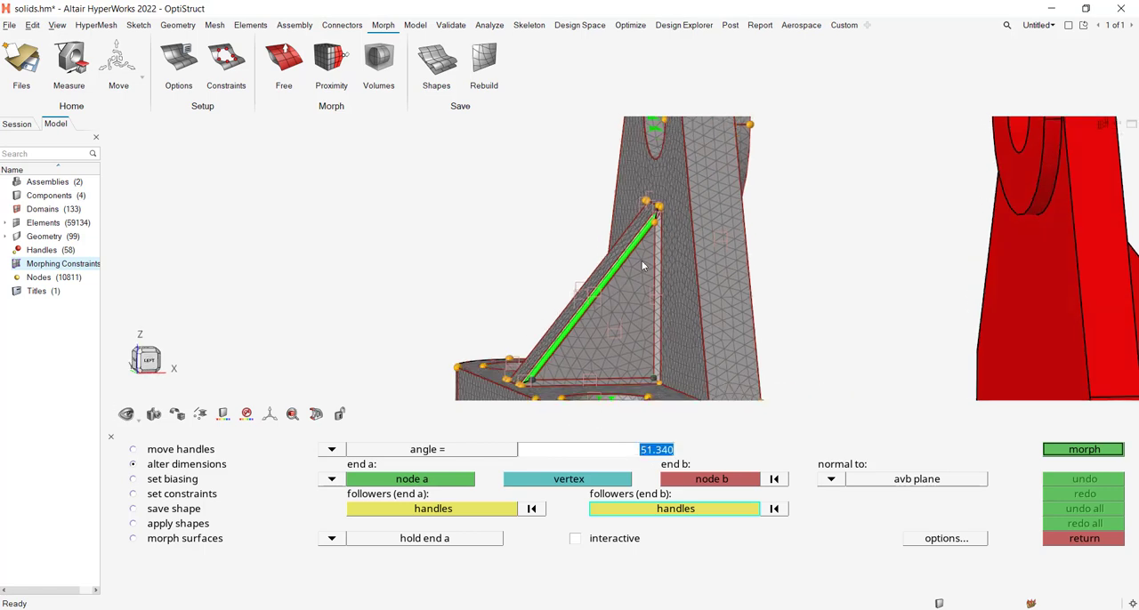
pyautogui.scroll(2, 653, 260)
pyautogui.moveTo(659, 249)
pyautogui.keyDown('ctrl'); pyautogui.mouseDown(button='right')
pyautogui.moveTo(654, 268)
pyautogui.moveTo(648, 224)
pyautogui.moveTo(653, 259)
pyautogui.mouseUp(button='right'); pyautogui.keyUp('ctrl')
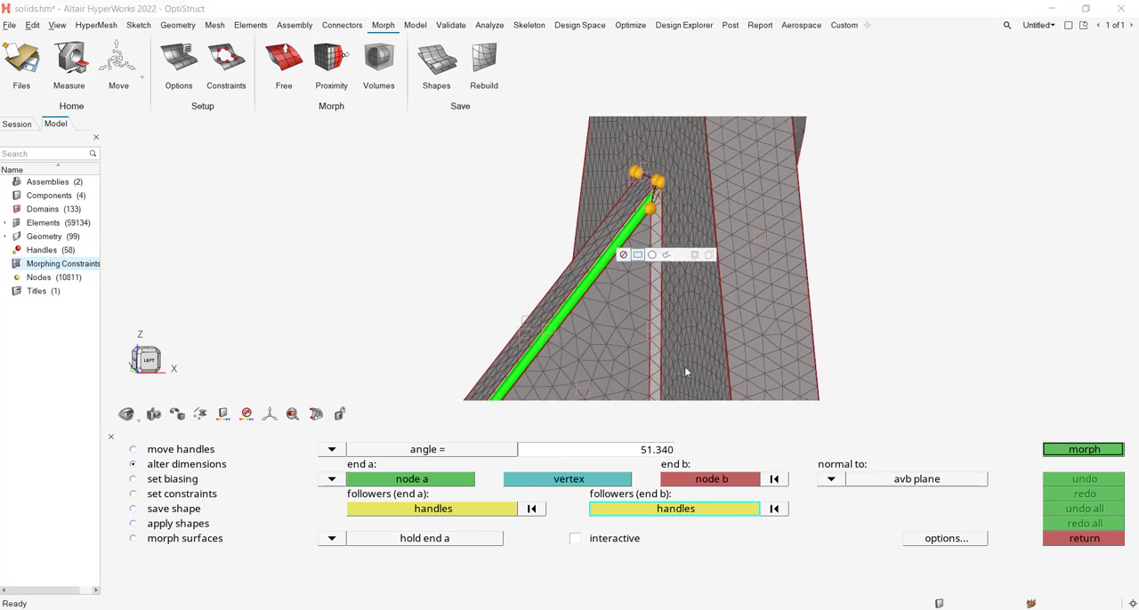
pyautogui.click(656, 450)
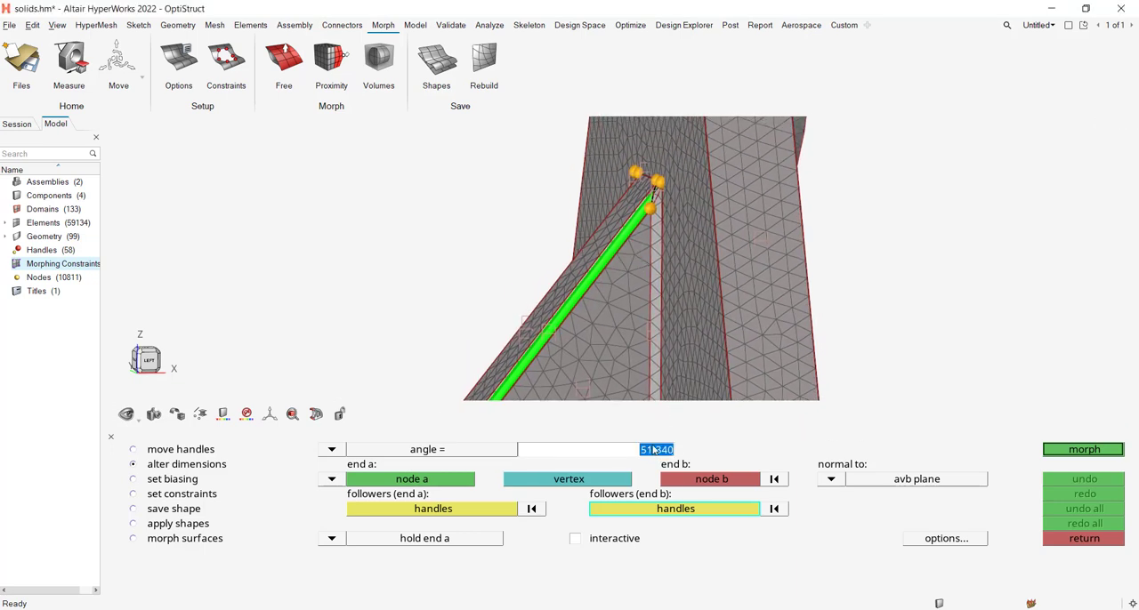
pyautogui.write('45')
pyautogui.click(1047, 452)
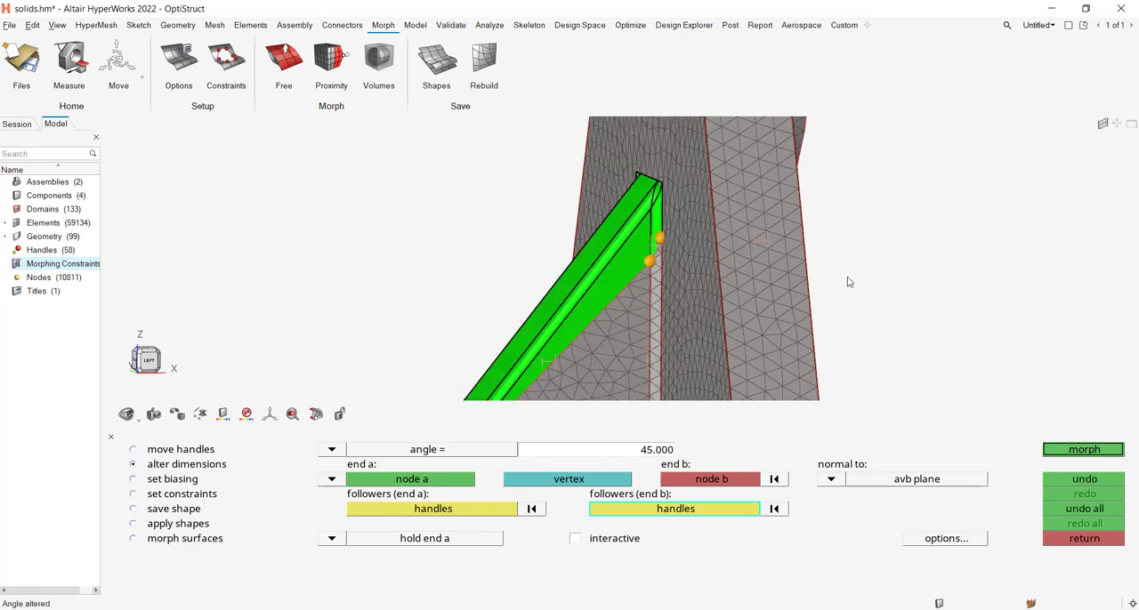
# Hide all geometry and examine the morphed rib mesh from an oblique view.
pyautogui.moveTo(626, 278); pyautogui.dragTo(623, 245, button='right')
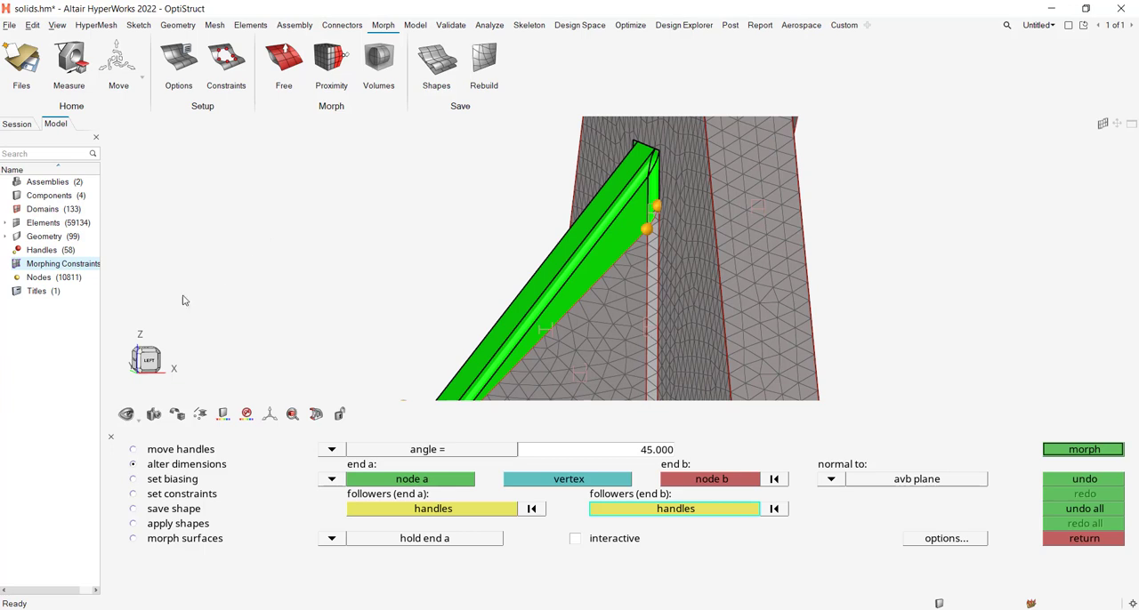
pyautogui.rightClick(42, 240)
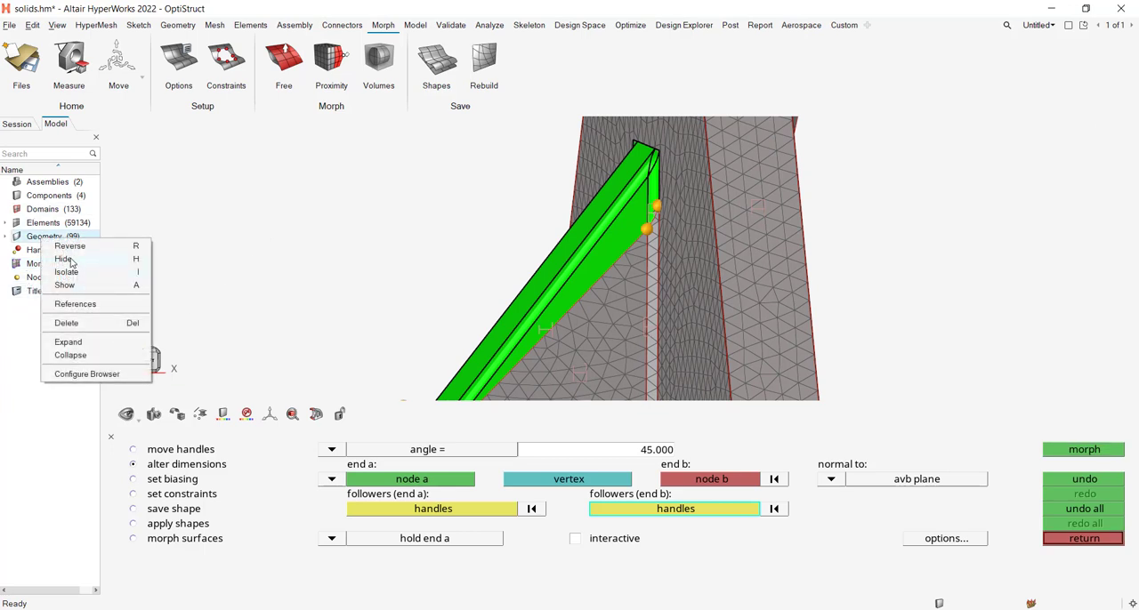
pyautogui.click(69, 260)
pyautogui.scroll(-2, 375, 222)
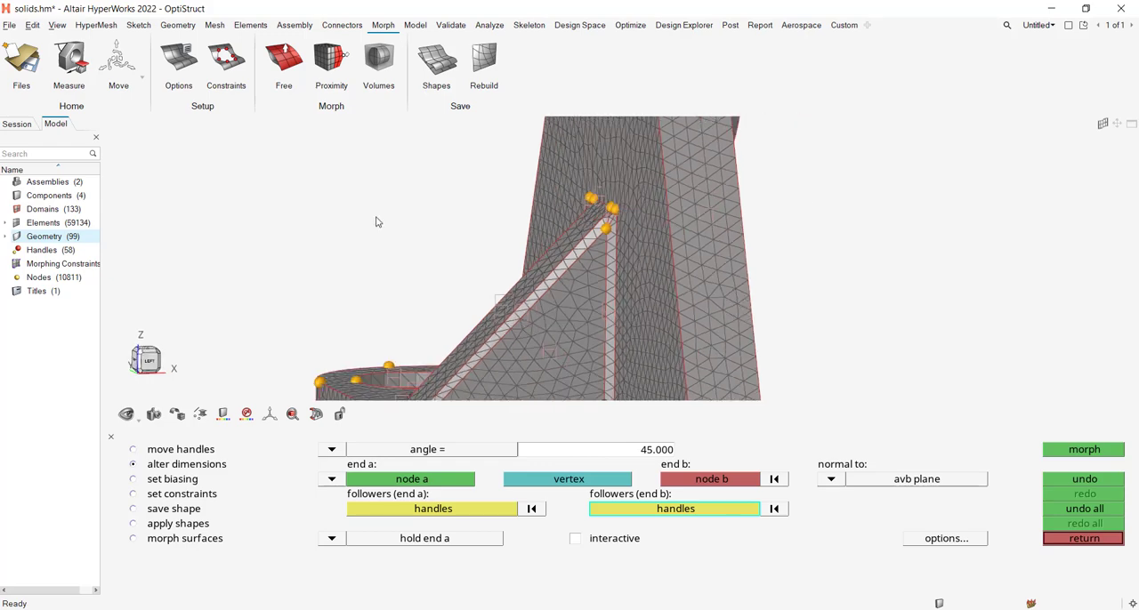
pyautogui.scroll(-1, 376, 218)
pyautogui.moveTo(377, 219); pyautogui.dragTo(377, 206, button='right')
pyautogui.moveTo(394, 215); pyautogui.dragTo(564, 267, button='middle')
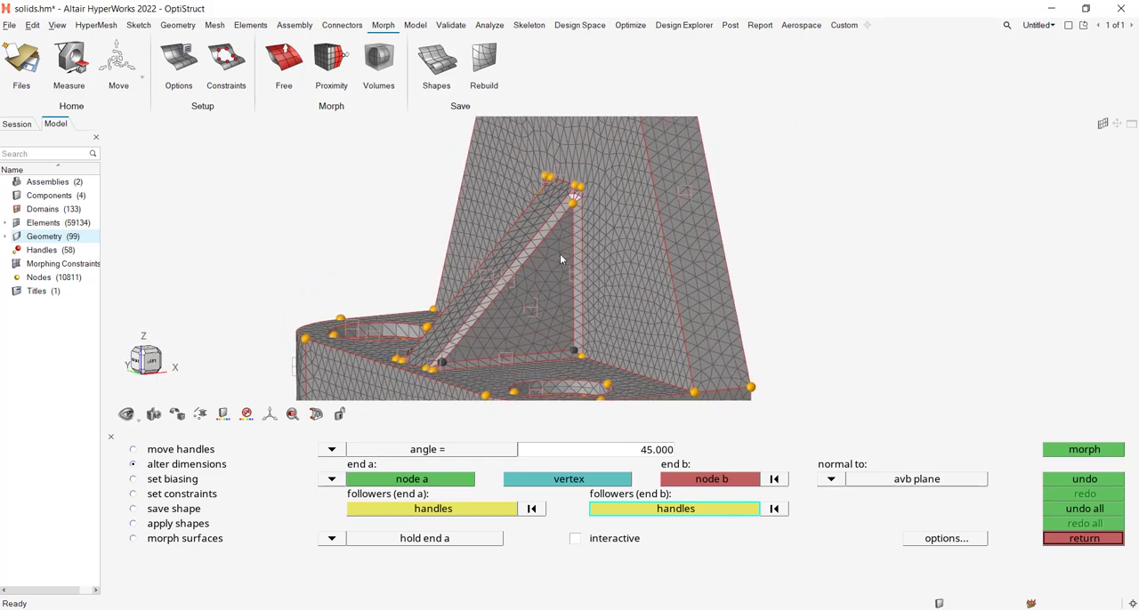